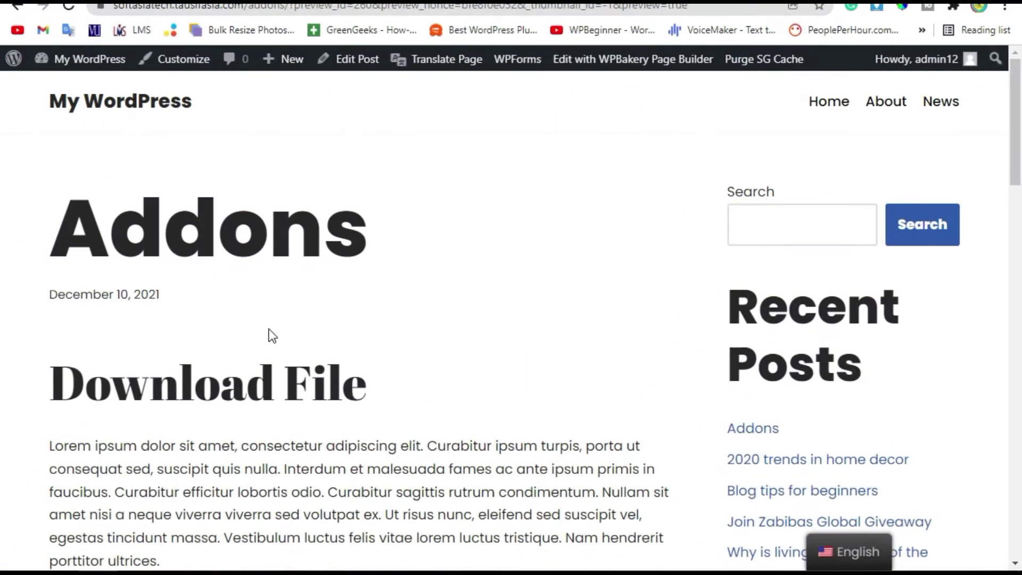
scroll(274, 325, down, 4)
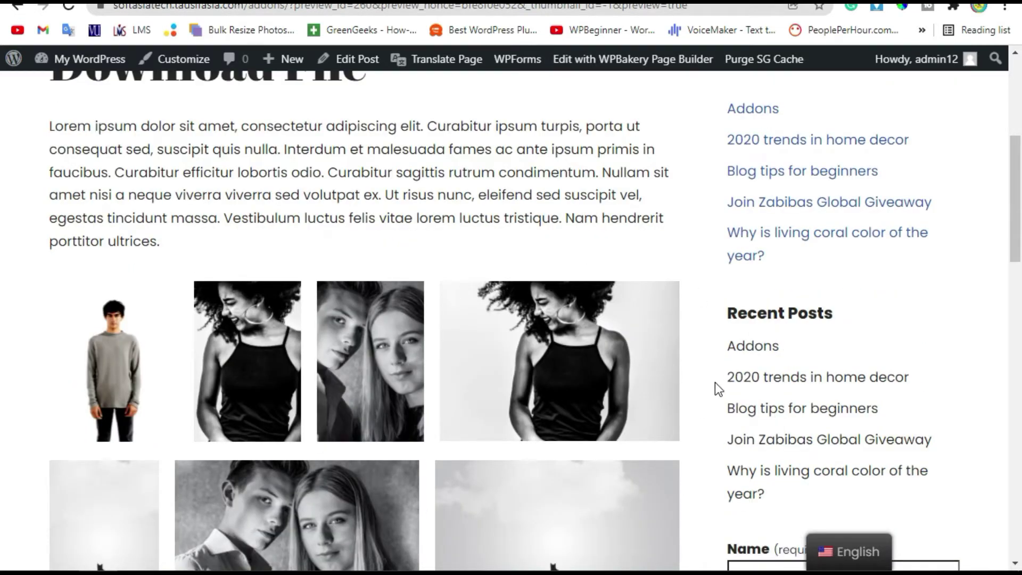
scroll(715, 383, down, 1)
Step: Preview the first gallery photo in the lightbox, advance two photos, and close it
click(112, 185)
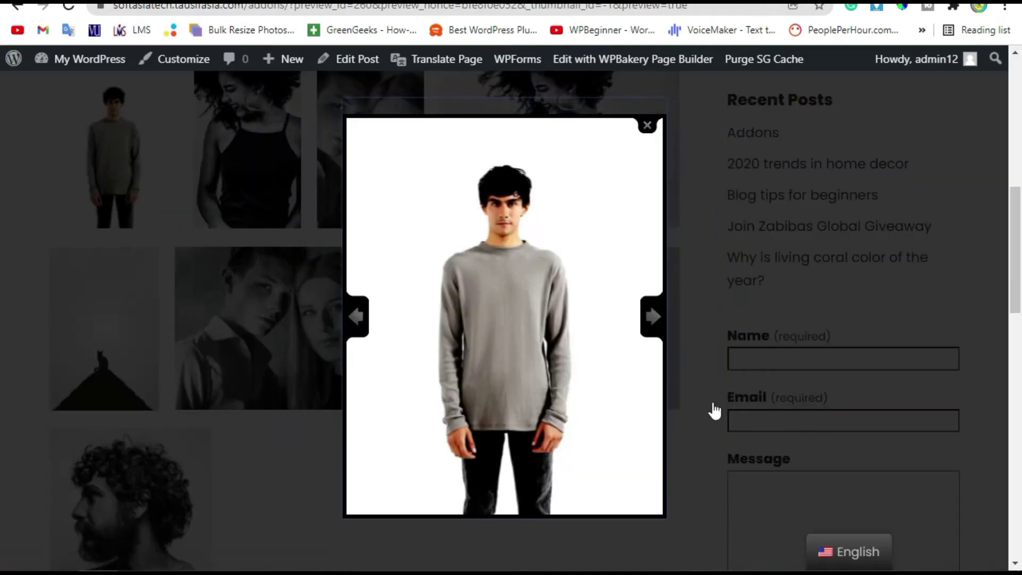
click(653, 318)
click(653, 317)
click(786, 126)
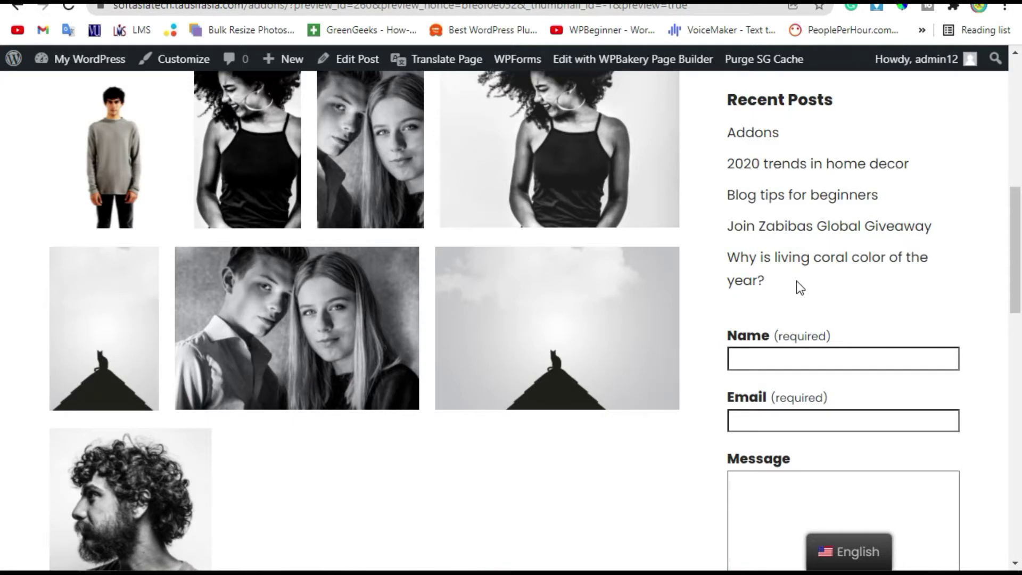
Step: View the couple portrait in the lightbox, advance once, close and reopen it
click(307, 302)
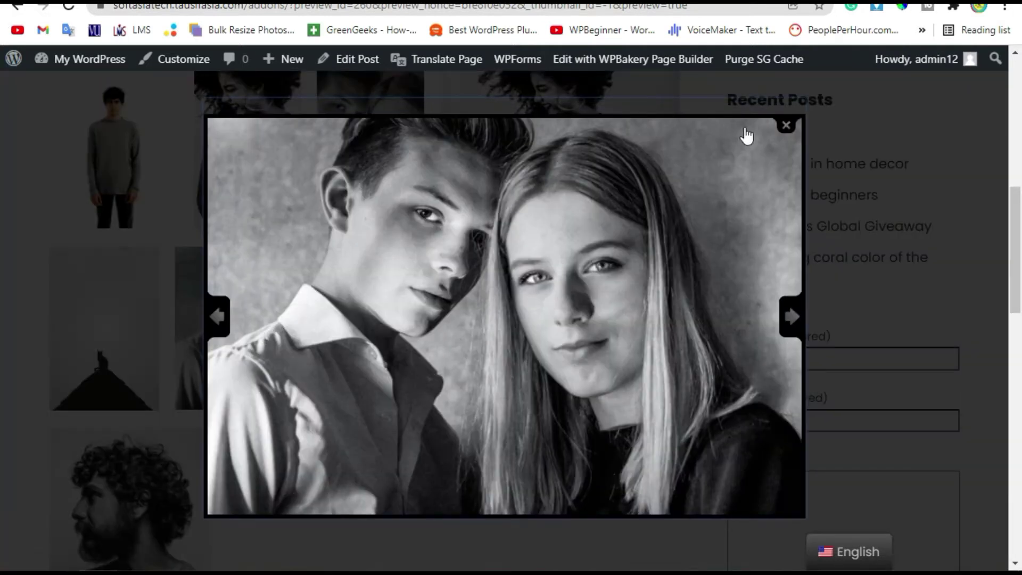
click(791, 317)
click(219, 320)
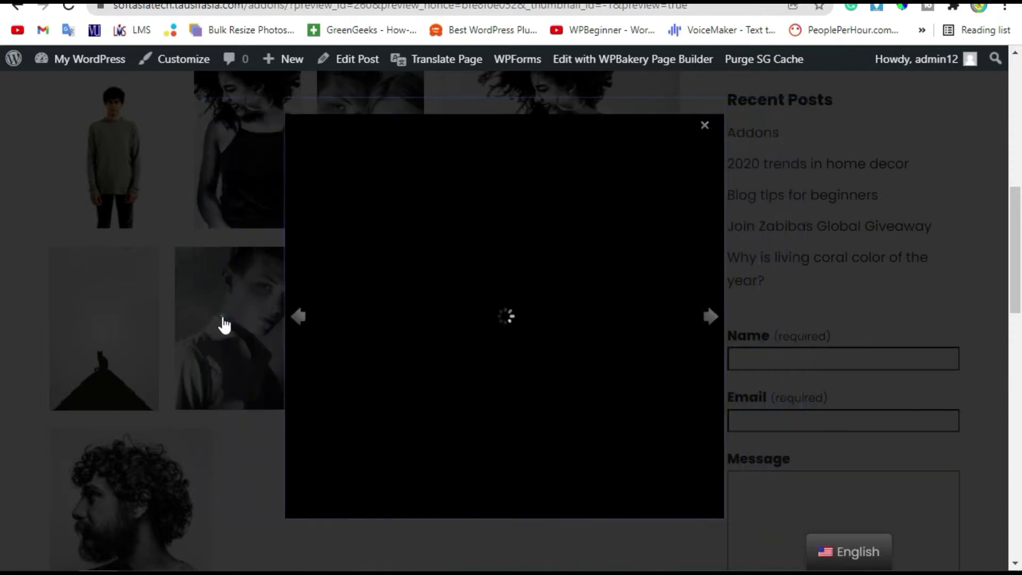
click(354, 313)
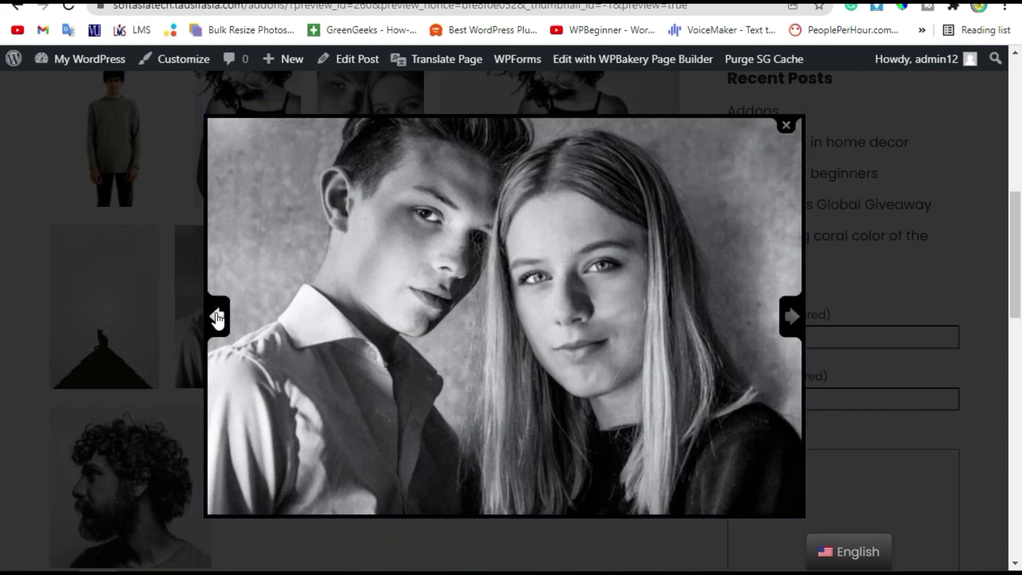
Step: Step back through the previous photos in the lightbox and close it
click(219, 317)
click(380, 313)
click(229, 319)
click(380, 315)
click(383, 317)
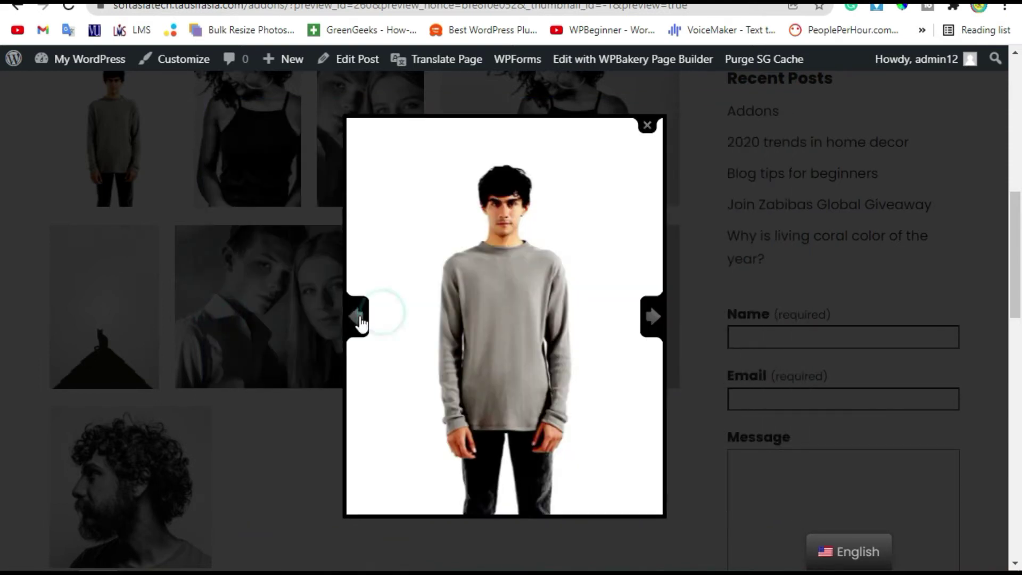
click(382, 317)
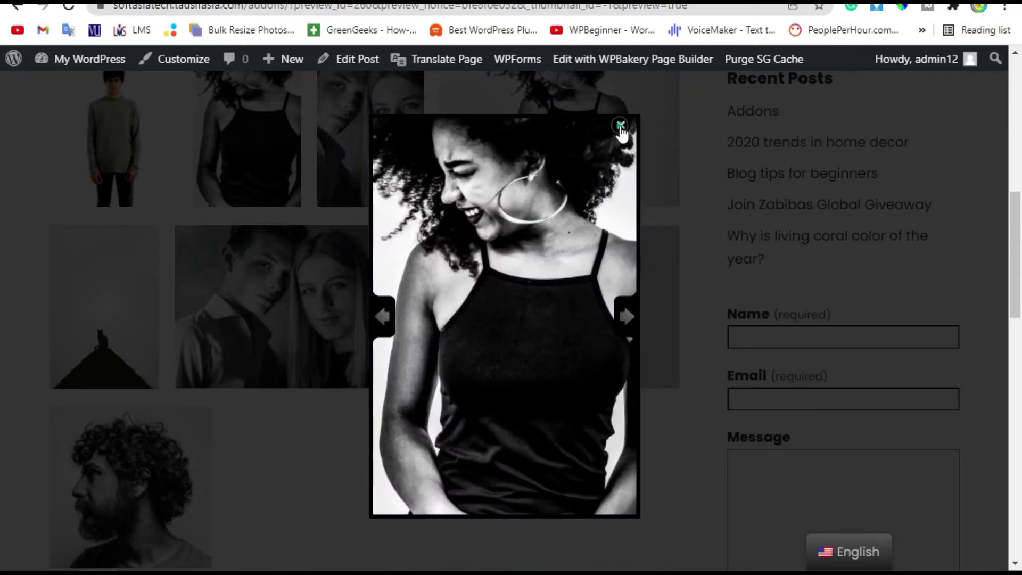
click(619, 132)
scroll(228, 273, up, 5)
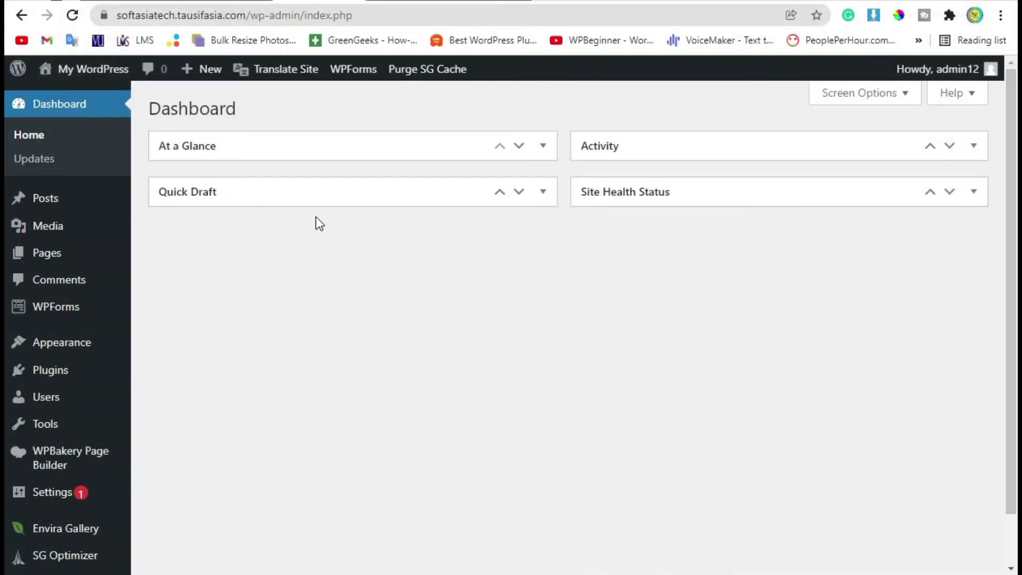
scroll(314, 215, down, 2)
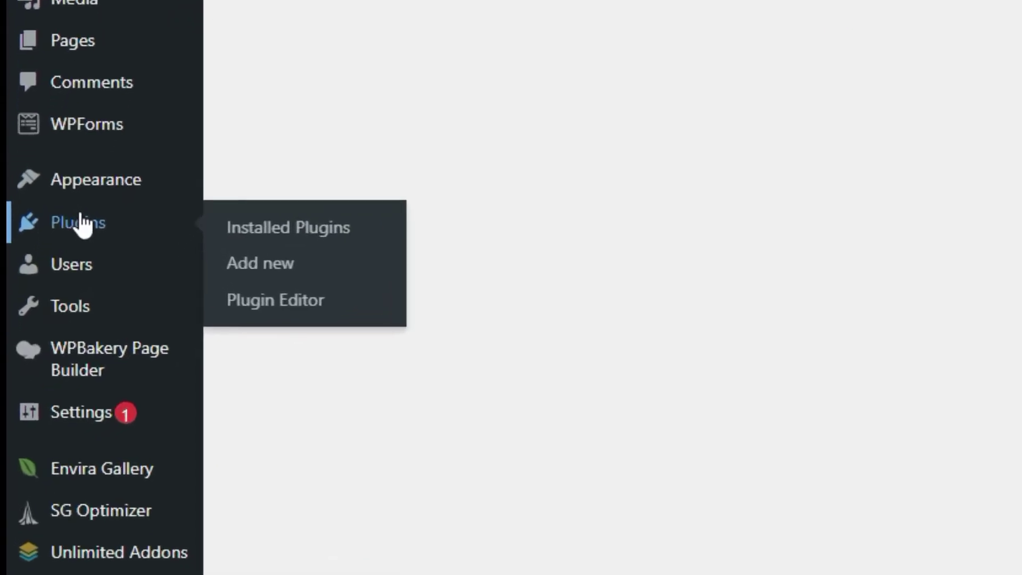
Step: Search Add Plugins for 'HT Mega Addons for WPBakery', install the HT Mega add-on and activate it
click(242, 268)
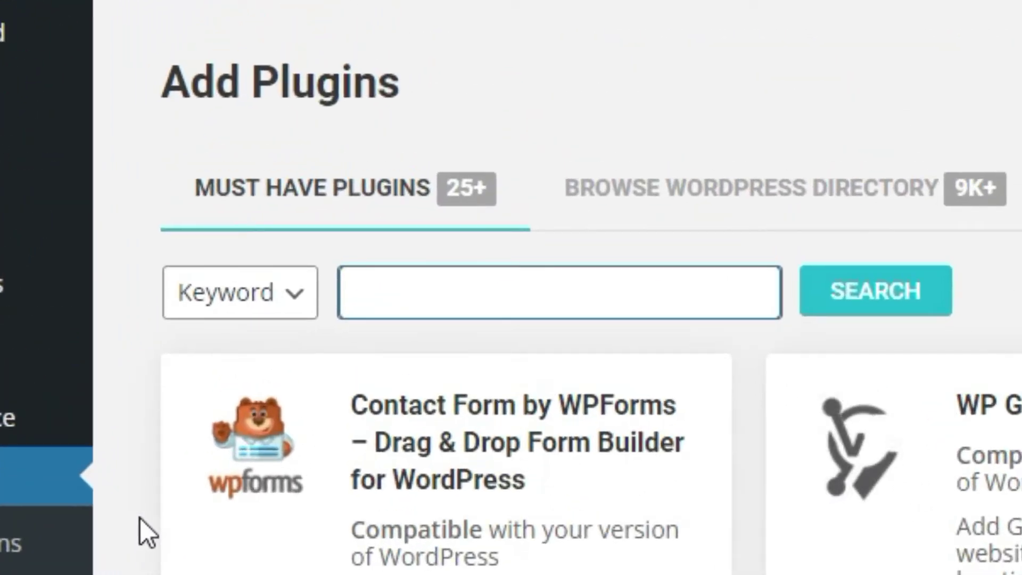
text(HT Mega Addons for WPBakery)
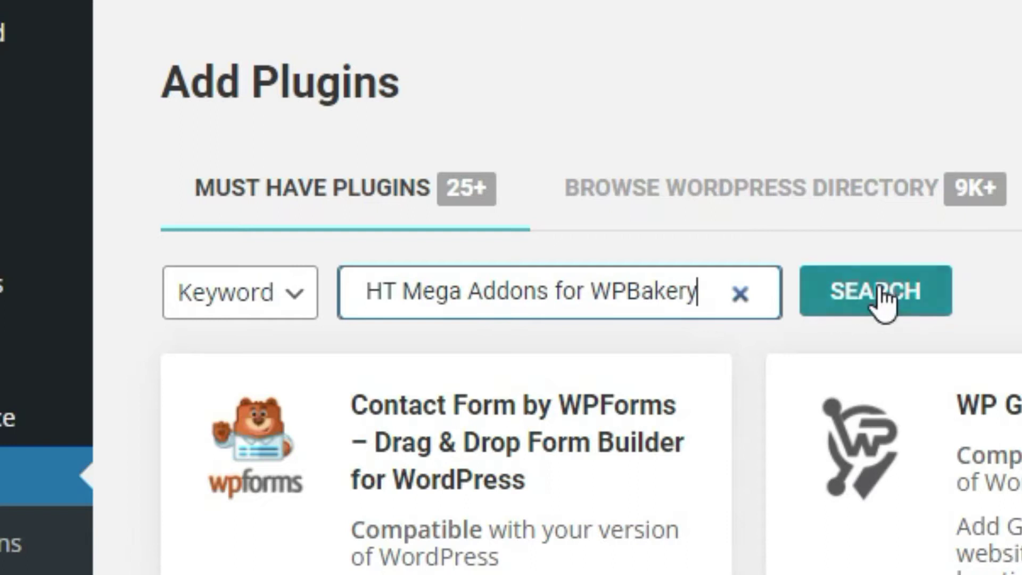
click(875, 292)
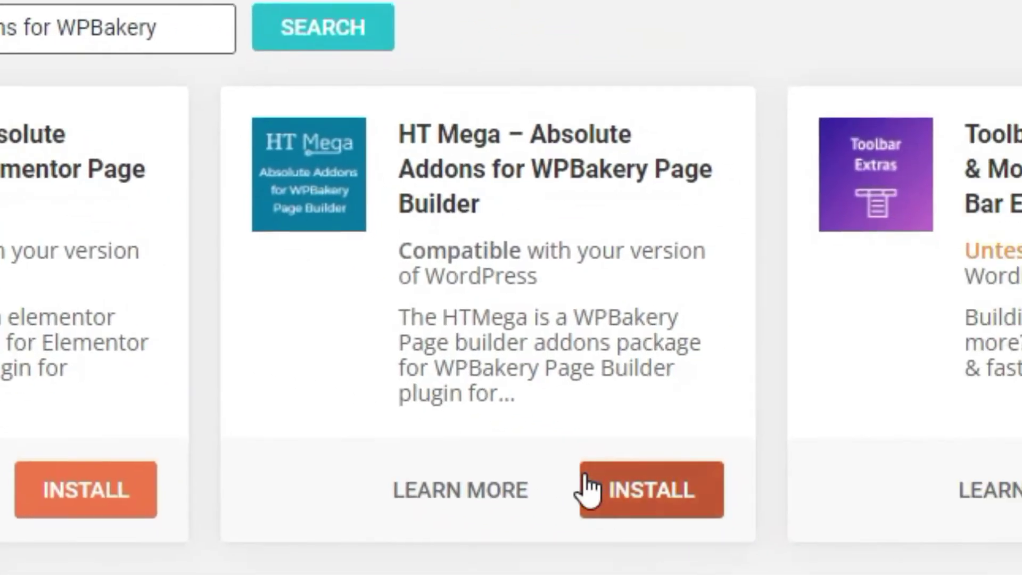
click(618, 489)
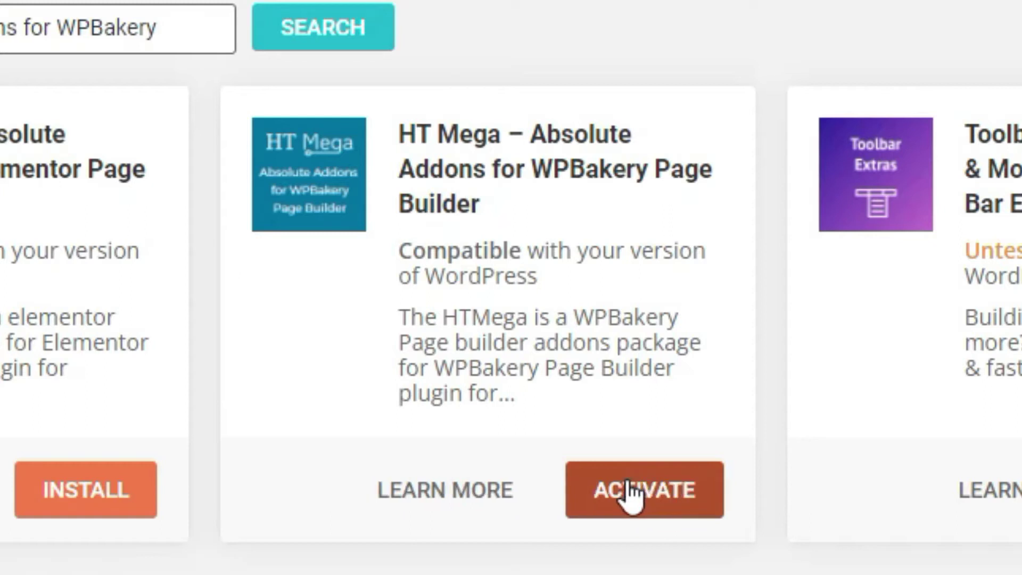
click(634, 495)
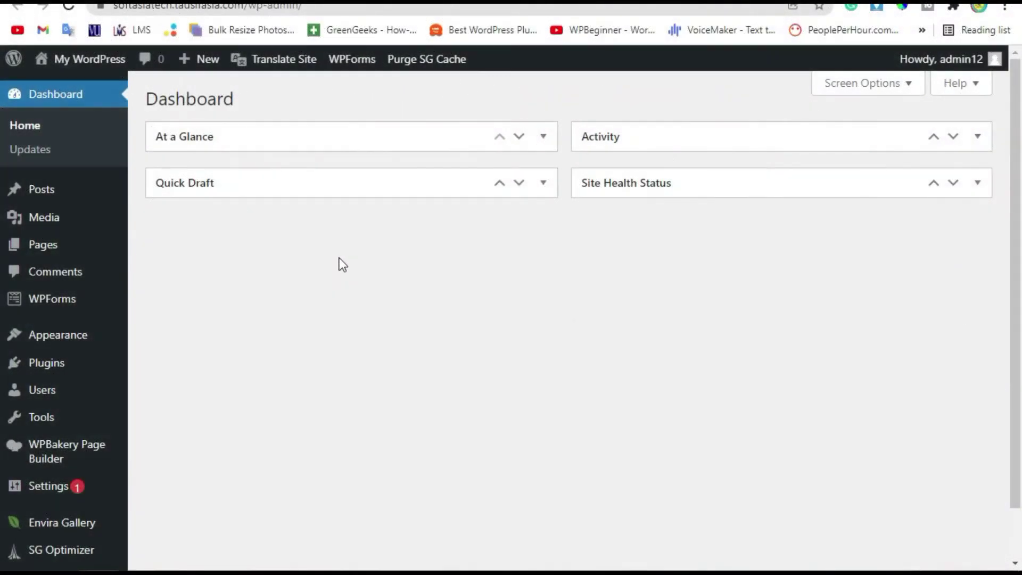
mouse_move(42, 245)
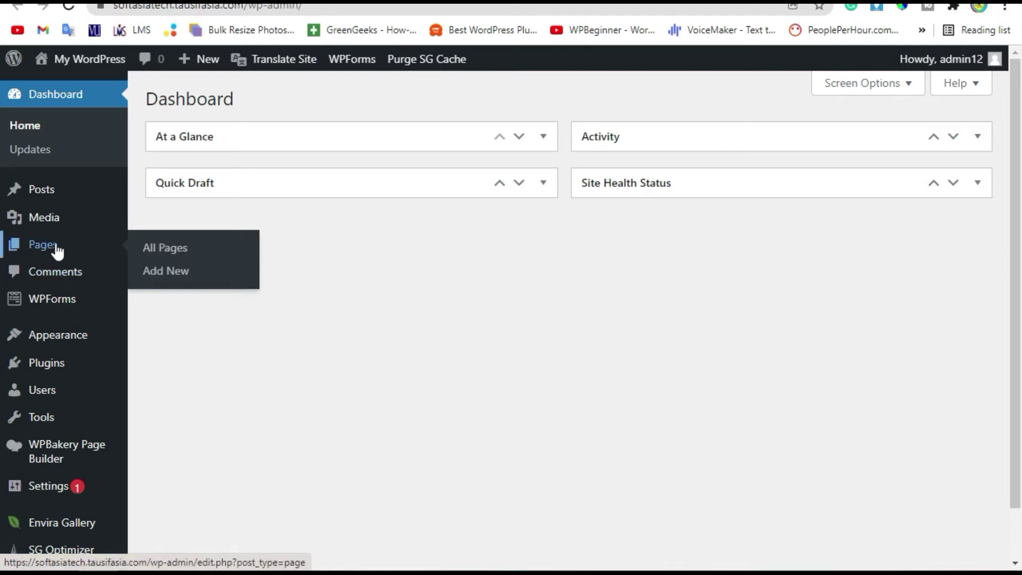
Step: Add a new page titled 'Image Gallery' and publish it
click(205, 267)
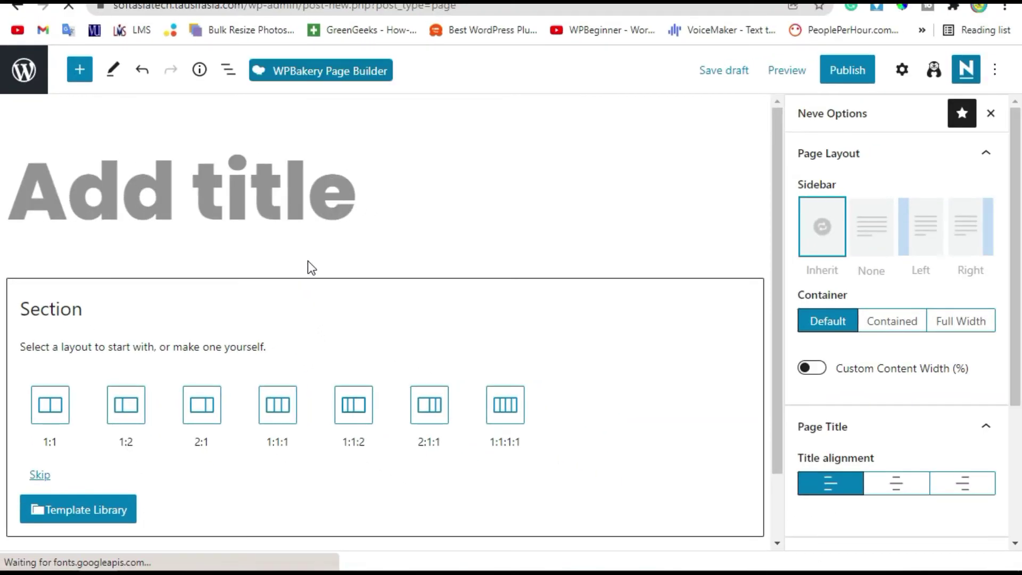
text(Image Gallery)
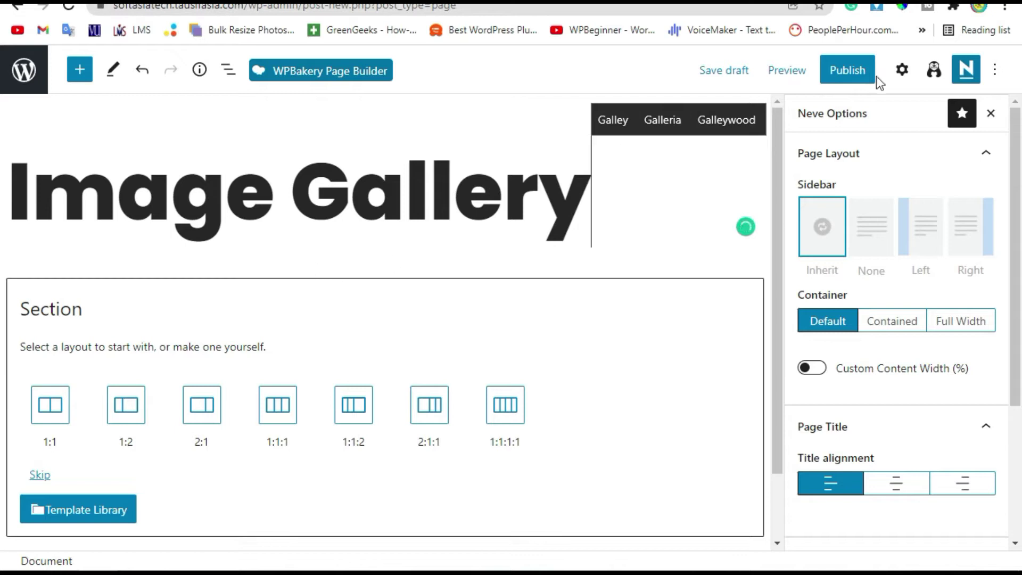
click(848, 70)
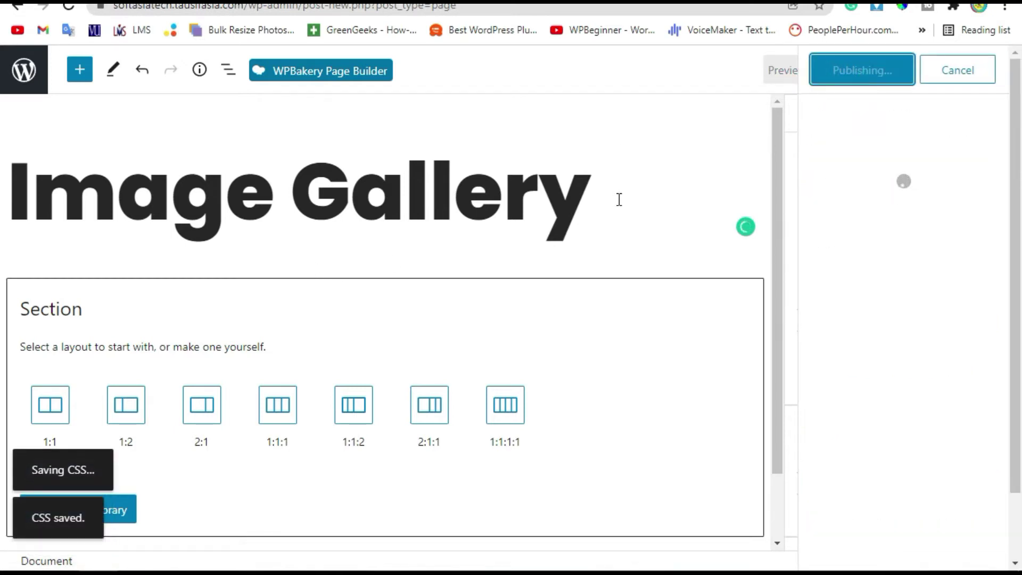
Step: Edit the page in the WPBakery Backend Editor and delete the empty row
click(293, 76)
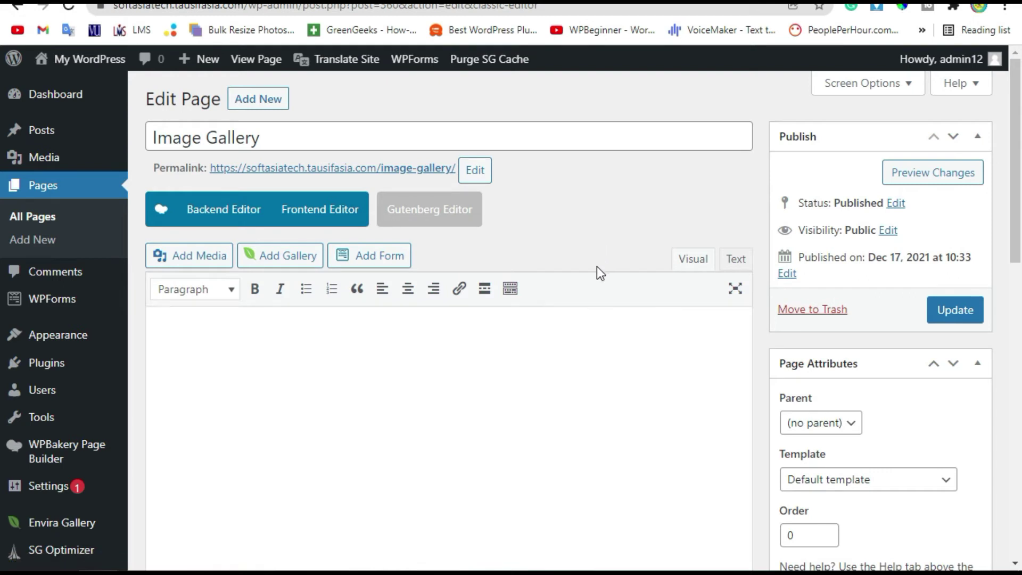
click(224, 209)
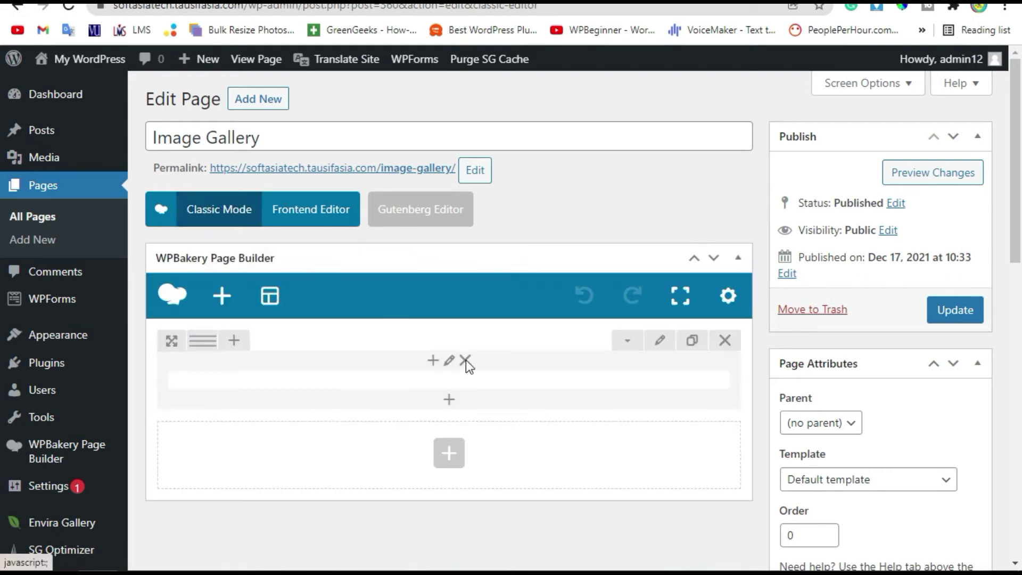
click(726, 341)
scroll(184, 435, down, 1)
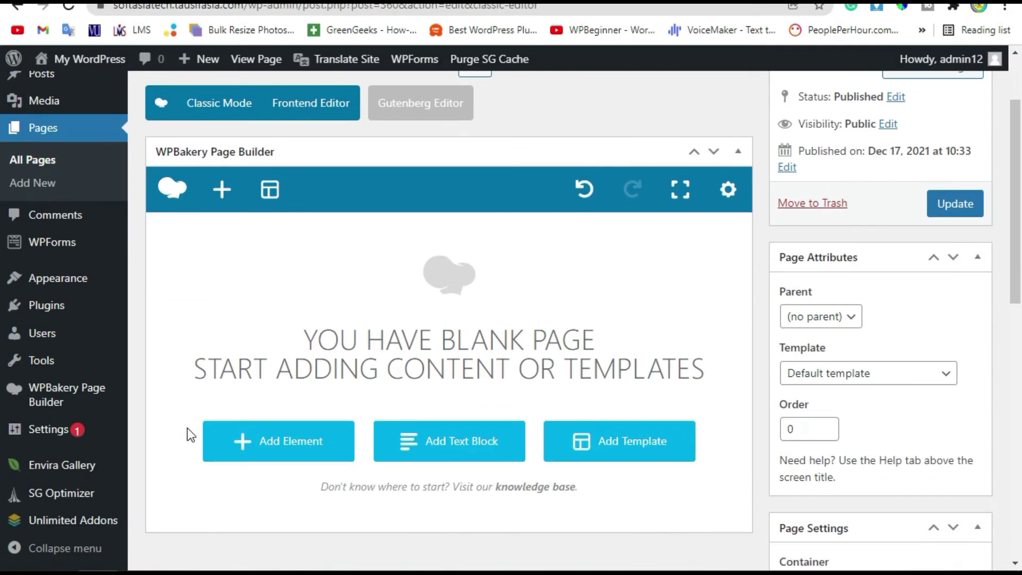
Step: Bring up Add Element filtered to the HT Mega Addons category
click(301, 427)
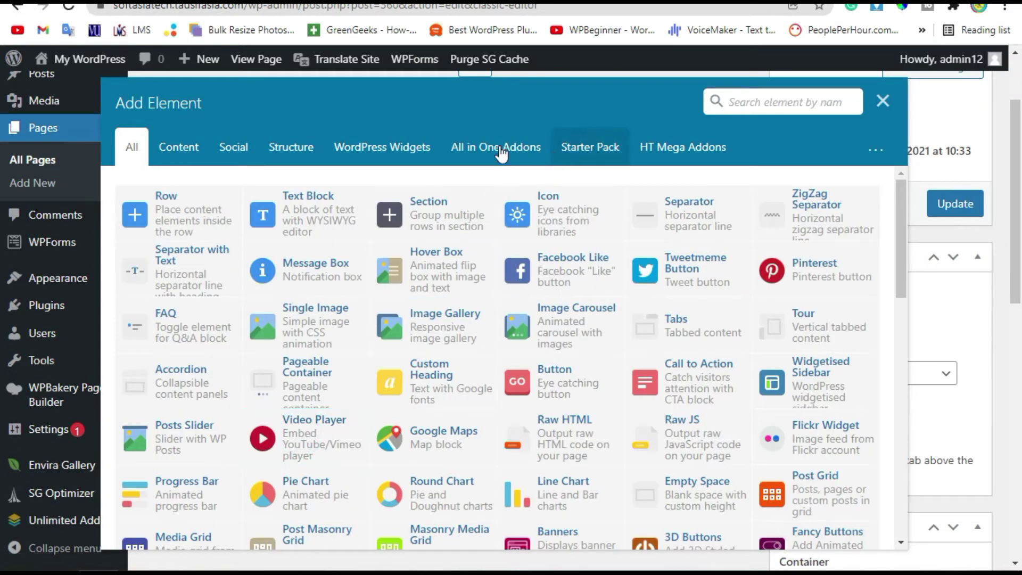
click(690, 152)
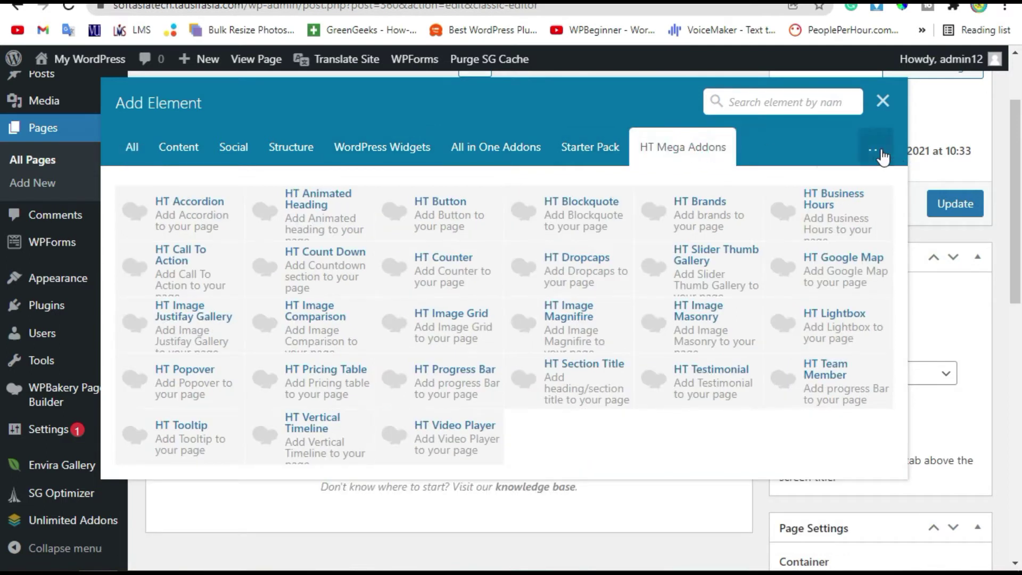
click(876, 149)
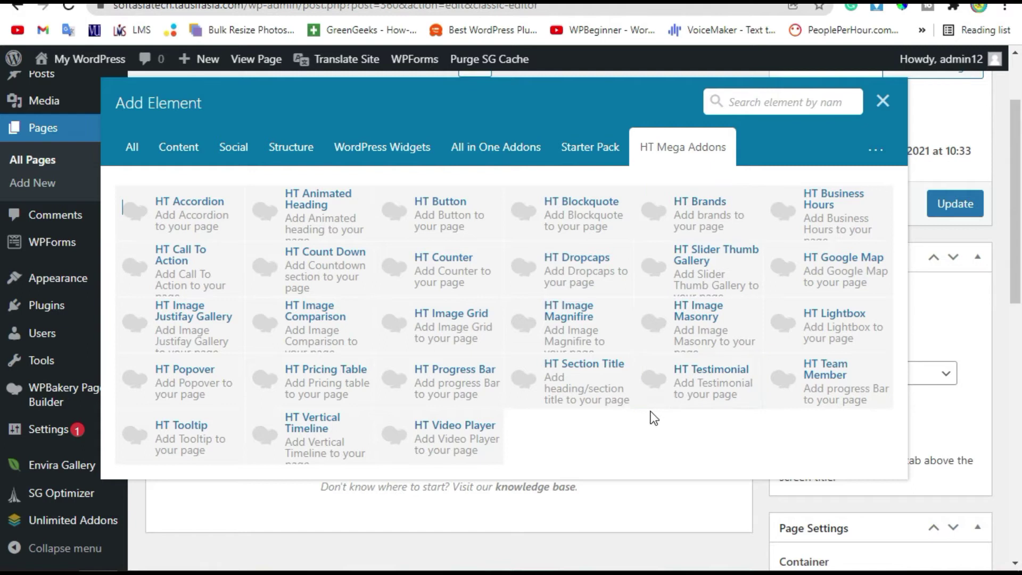
Step: Add an HT Image Justifay Gallery element and go to the media library for its images
click(170, 324)
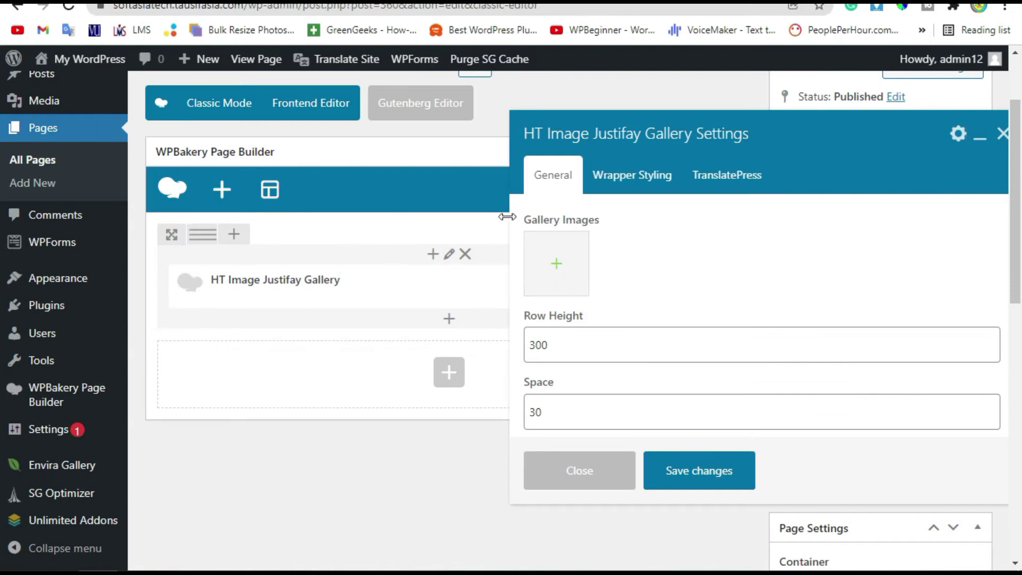
drag(552, 220, 607, 222)
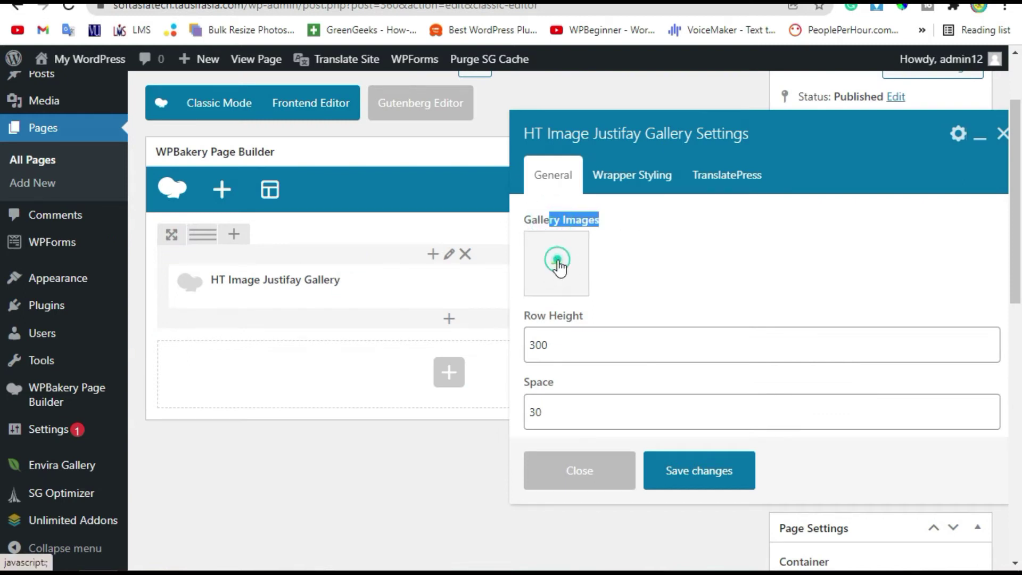
click(557, 264)
Step: Select nine photos (man in grey sweater, woman in black top, smoke, dome, face, stairs, couple, bearded man, building), dropping a duplicate
click(89, 256)
click(208, 374)
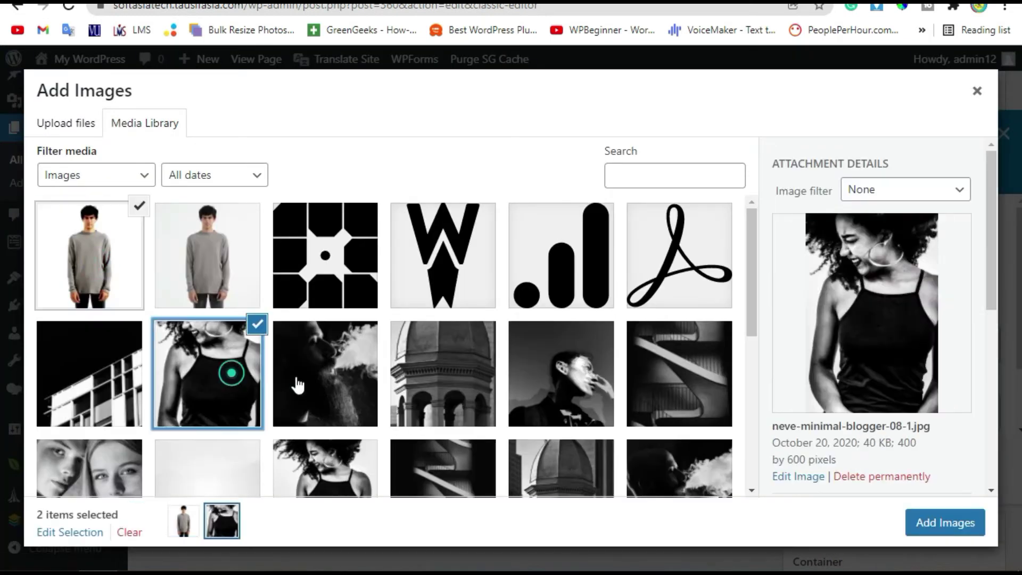
click(324, 374)
click(442, 374)
click(561, 374)
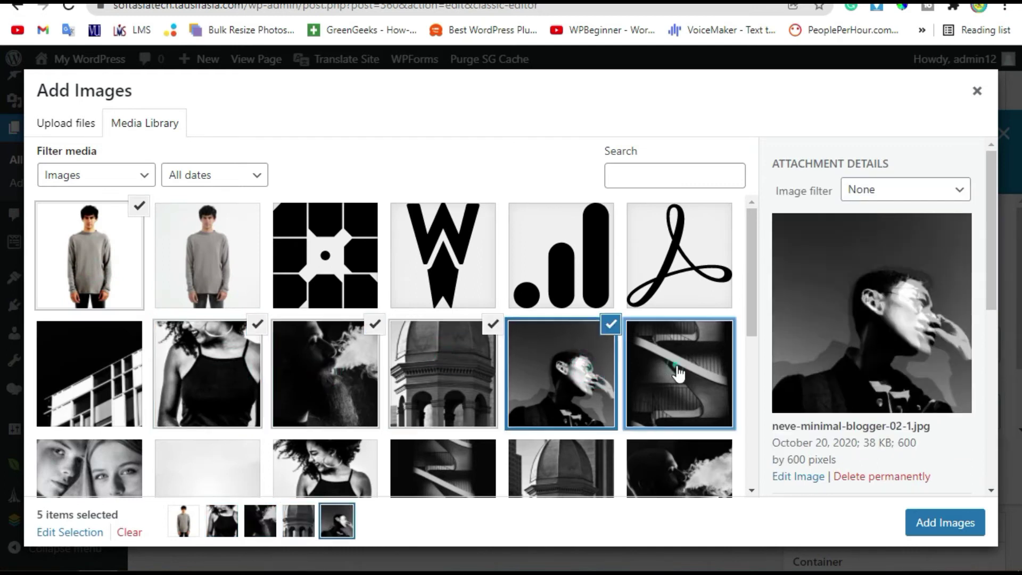
click(678, 374)
scroll(678, 373, down, 3)
scroll(319, 359, down, 3)
click(81, 308)
scroll(159, 335, down, 3)
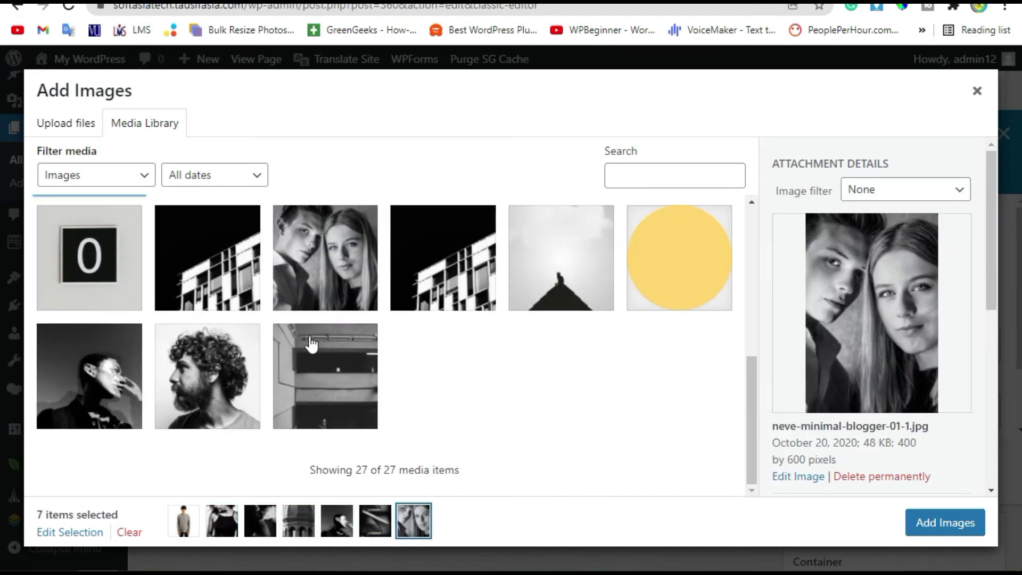
click(208, 375)
click(89, 375)
click(324, 376)
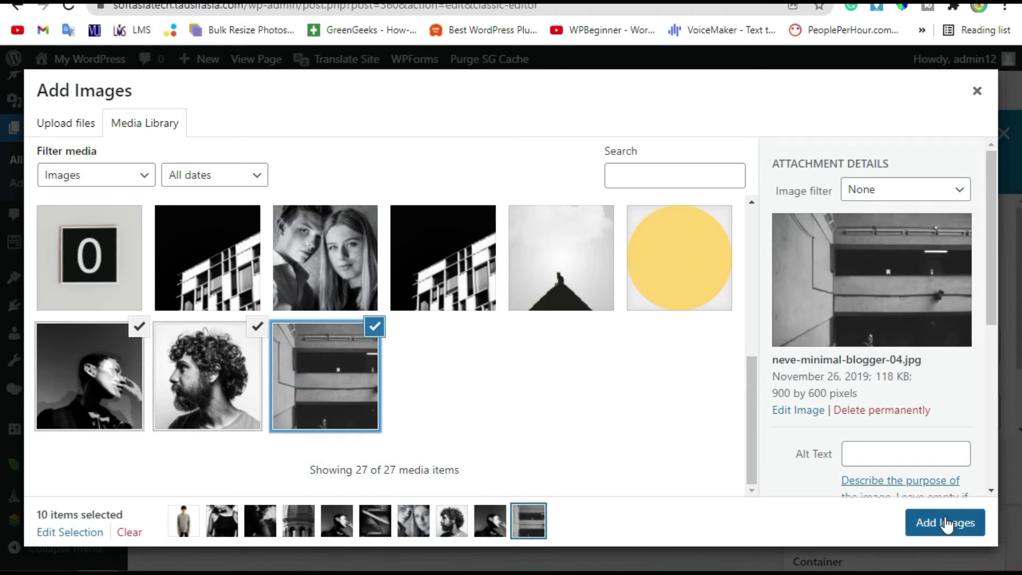
click(136, 328)
Step: Add the chosen photos to the gallery and save the element settings
click(944, 523)
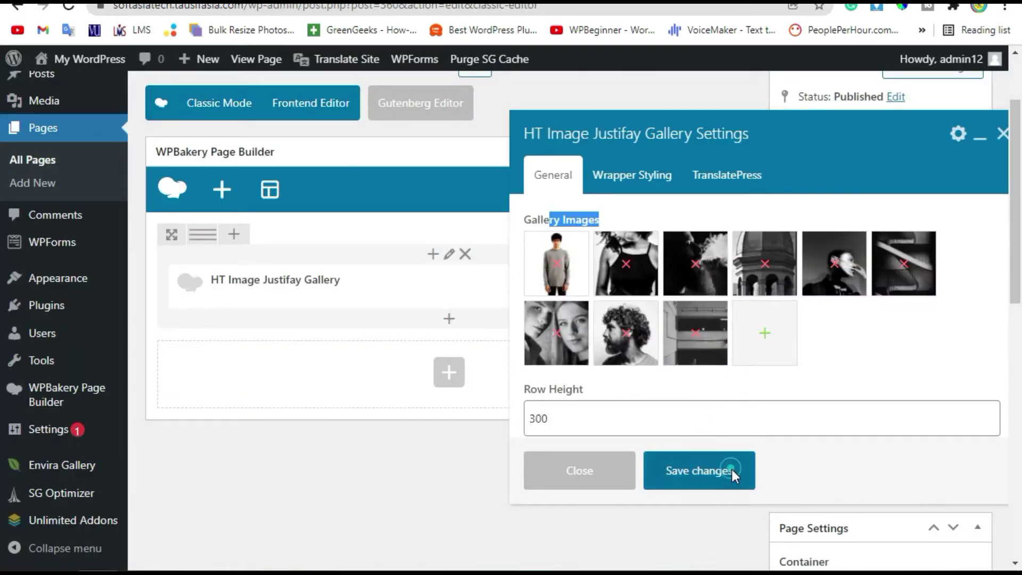
click(699, 470)
scroll(642, 339, up, 5)
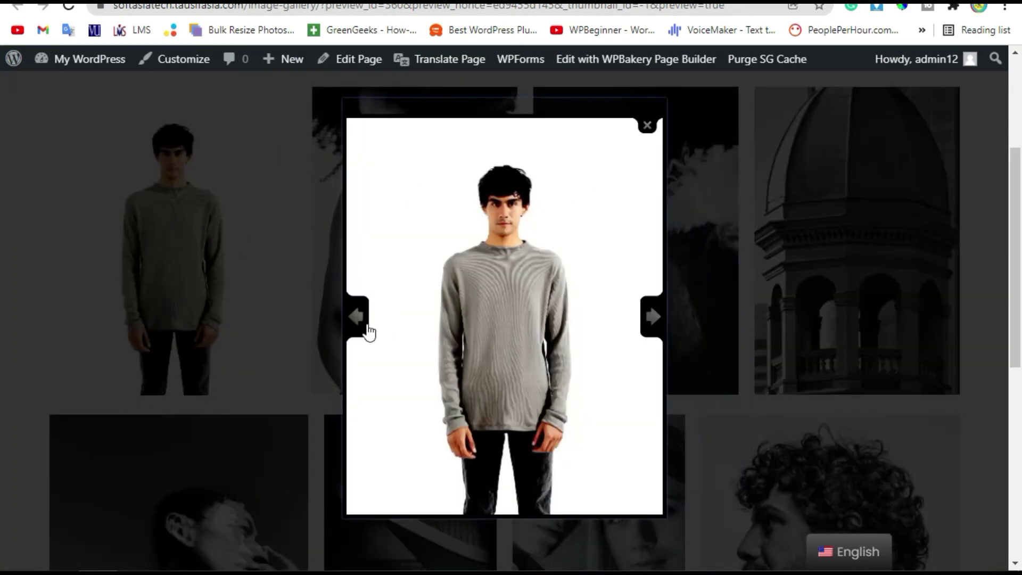
Step: Advance through several gallery photos in the lightbox and close it
click(654, 317)
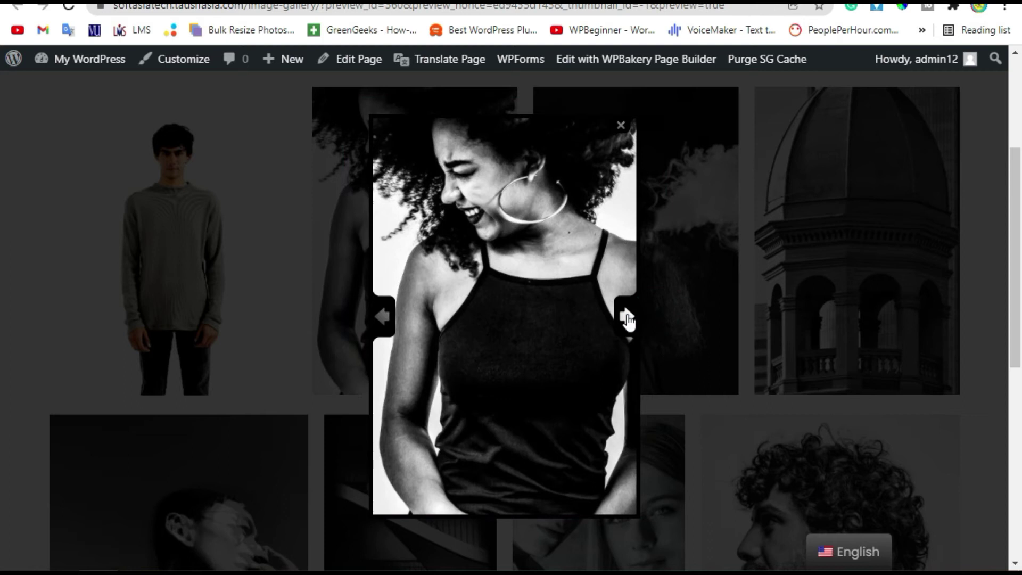
click(628, 318)
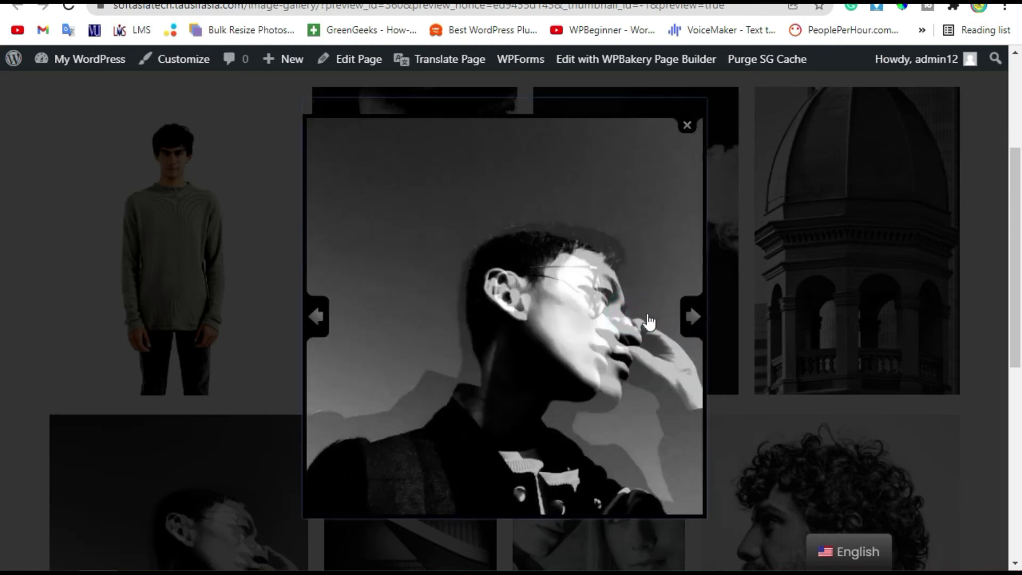
click(689, 316)
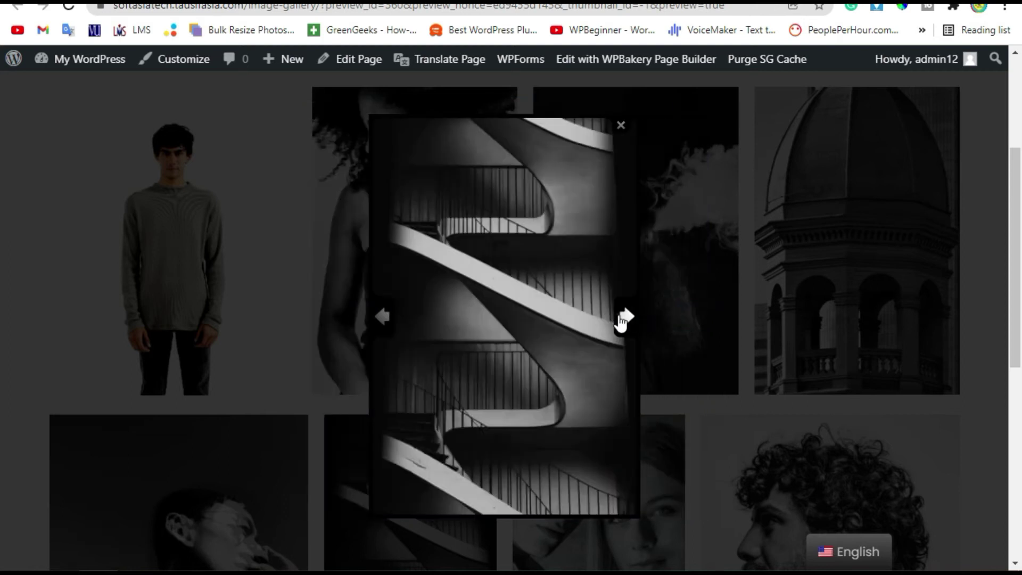
click(623, 318)
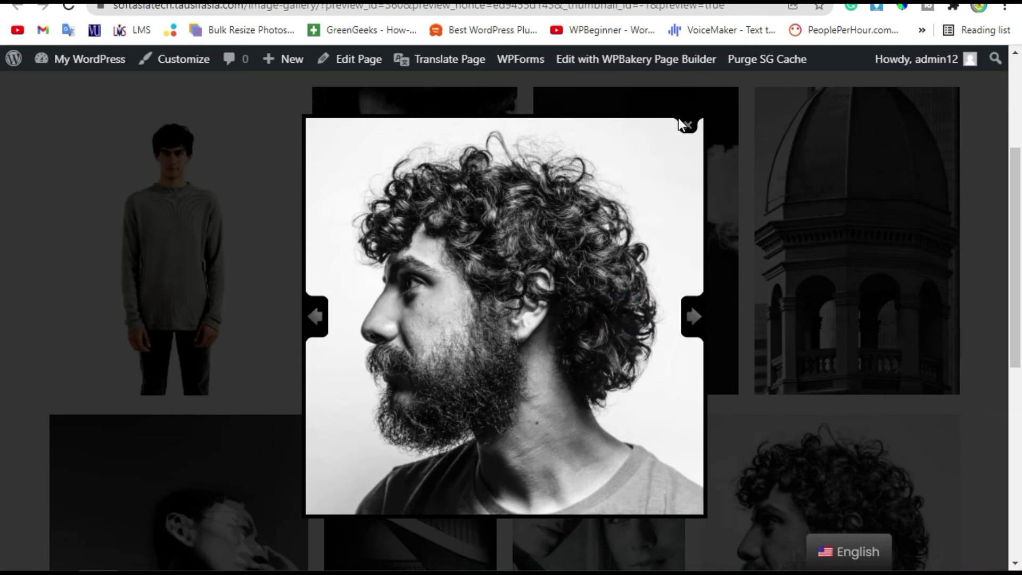
click(683, 125)
scroll(719, 280, down, 5)
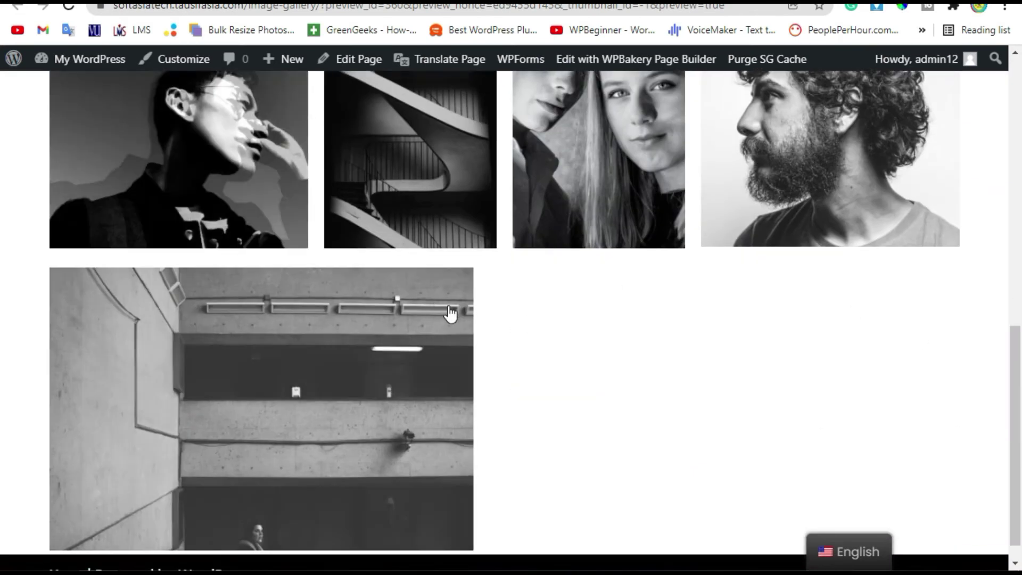
scroll(451, 312, up, 3)
Step: Set the gallery's Row Height to 150, save, and preview the page
key(ctrl+Tab)
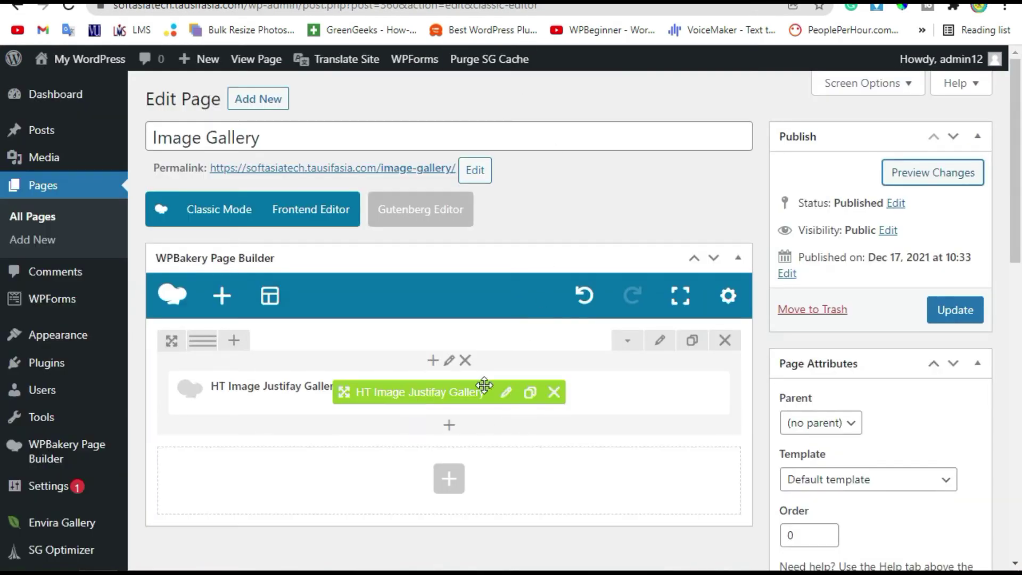
click(507, 392)
scroll(784, 343, down, 2)
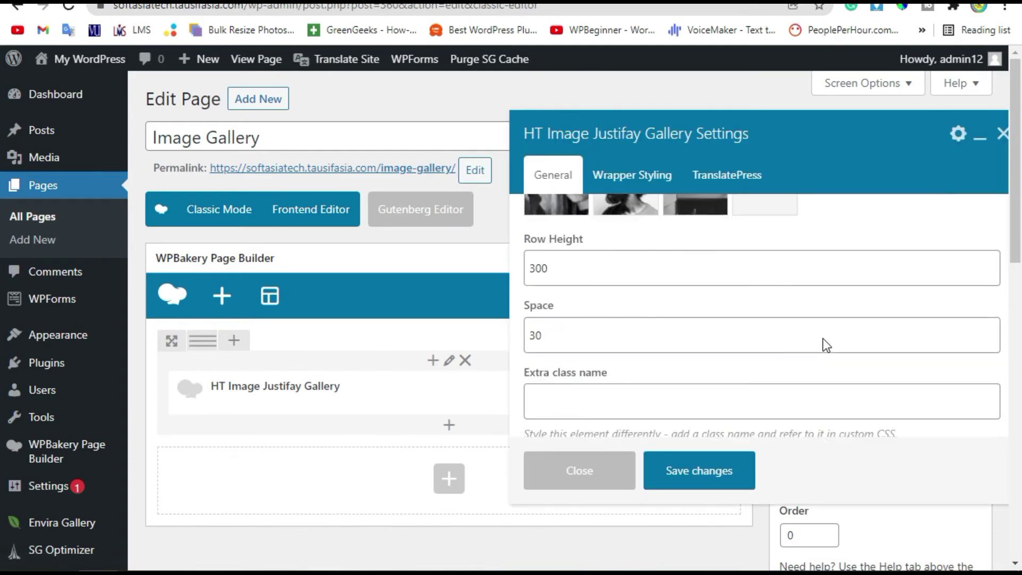
scroll(784, 344, down, 1)
drag(529, 248, 583, 248)
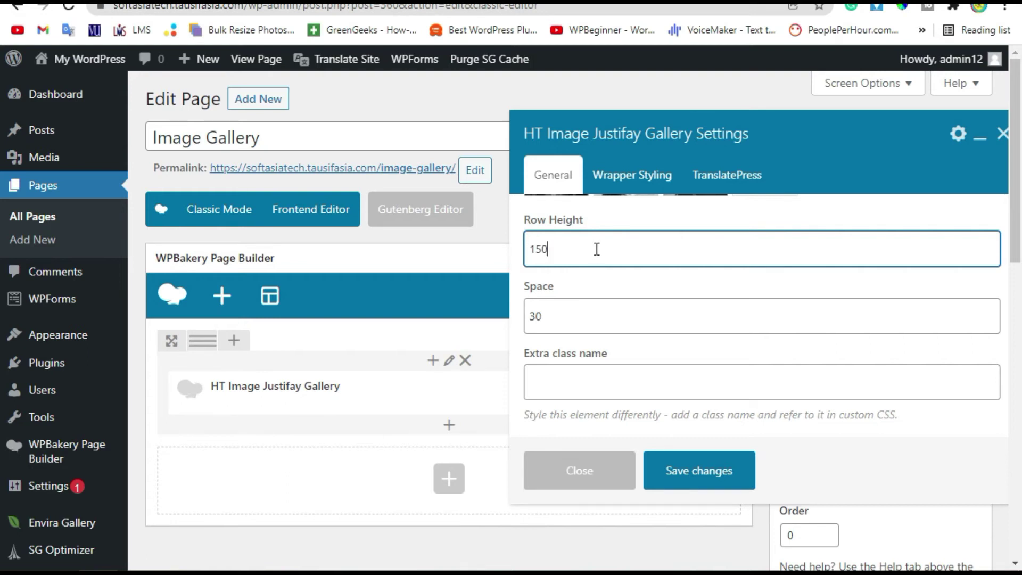
click(707, 473)
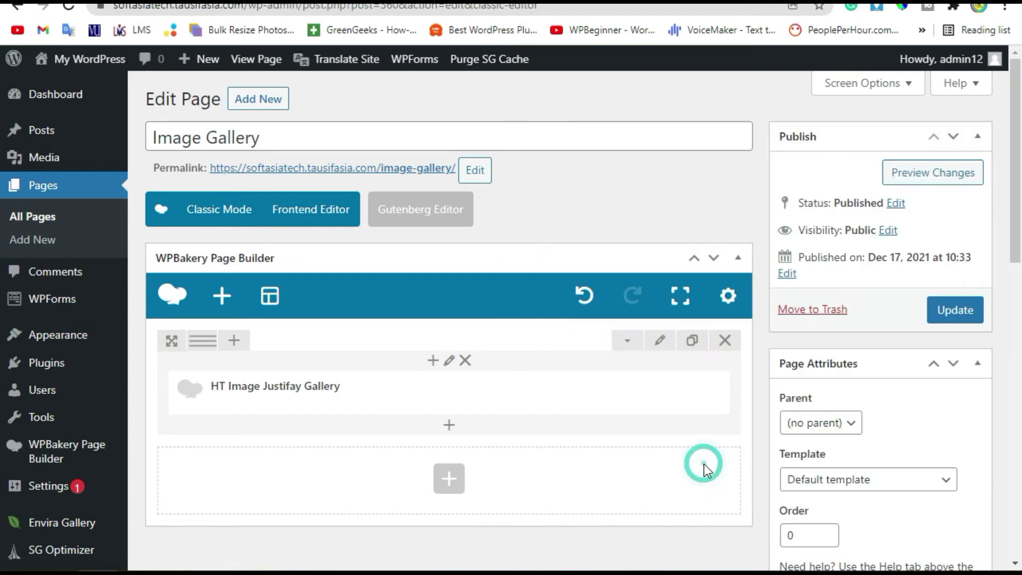
click(896, 177)
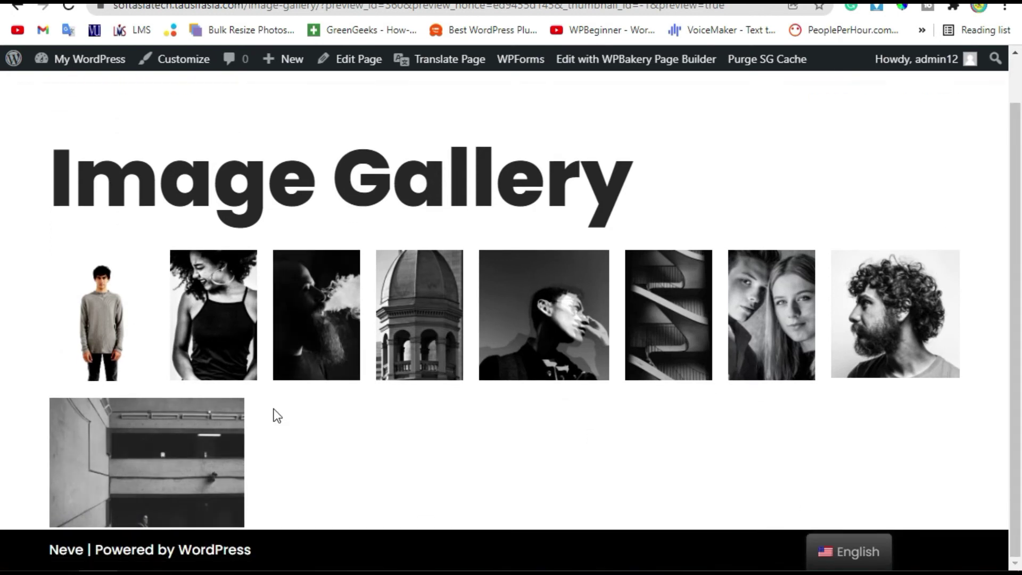
Step: Check the lightbox from the first photo through to the staircase, then close it
click(102, 319)
click(653, 318)
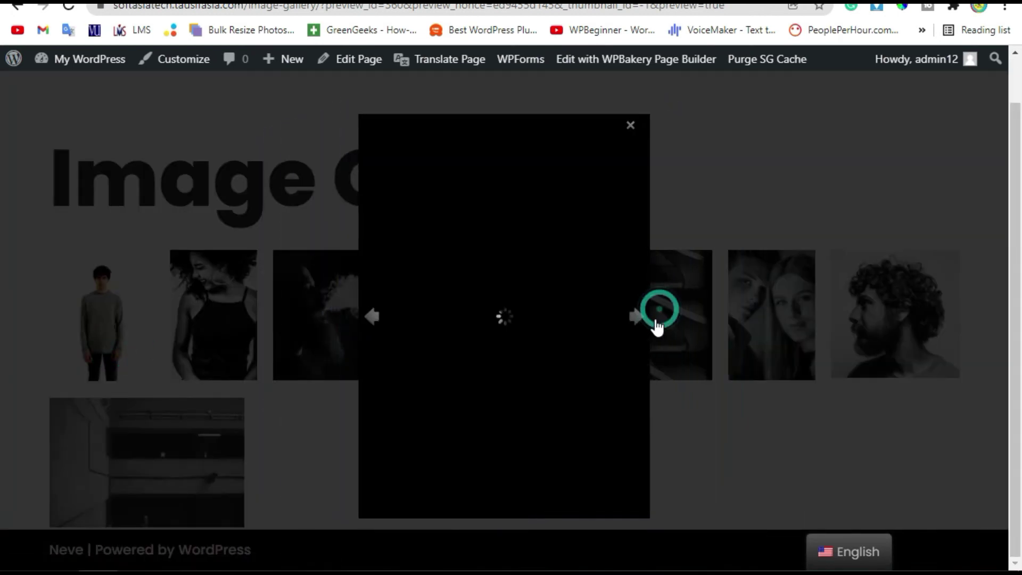
click(631, 317)
click(631, 318)
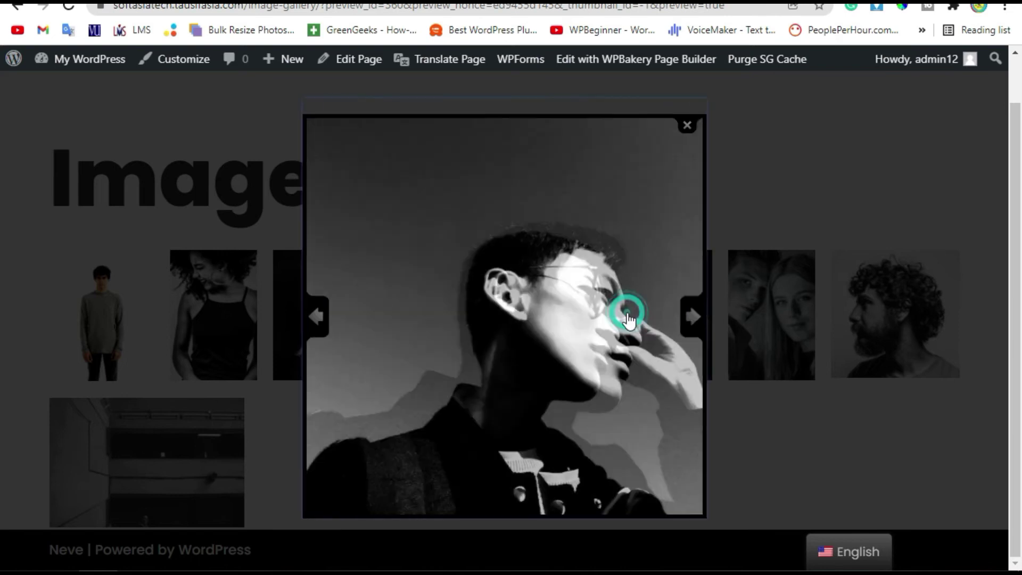
click(689, 316)
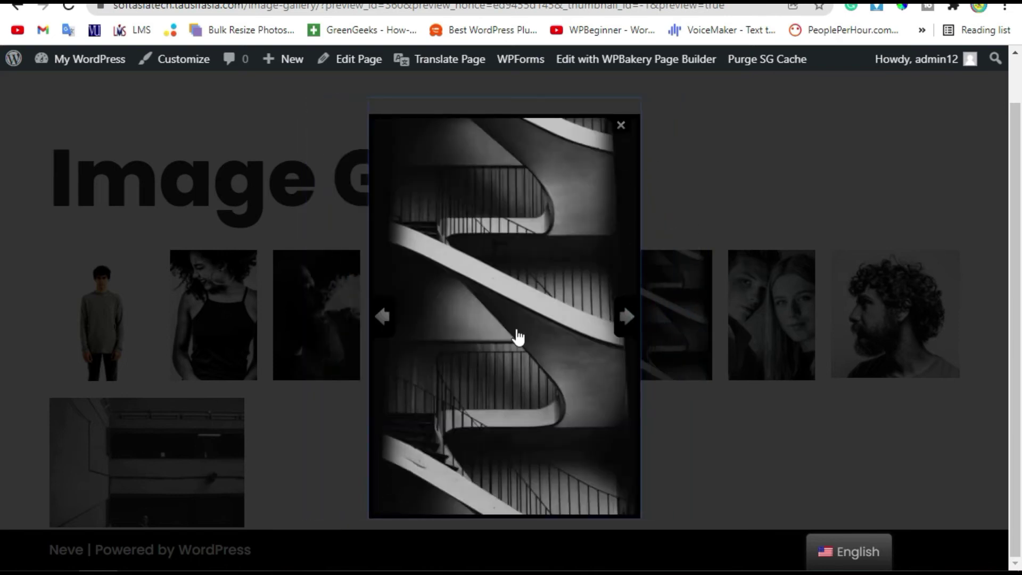
click(622, 125)
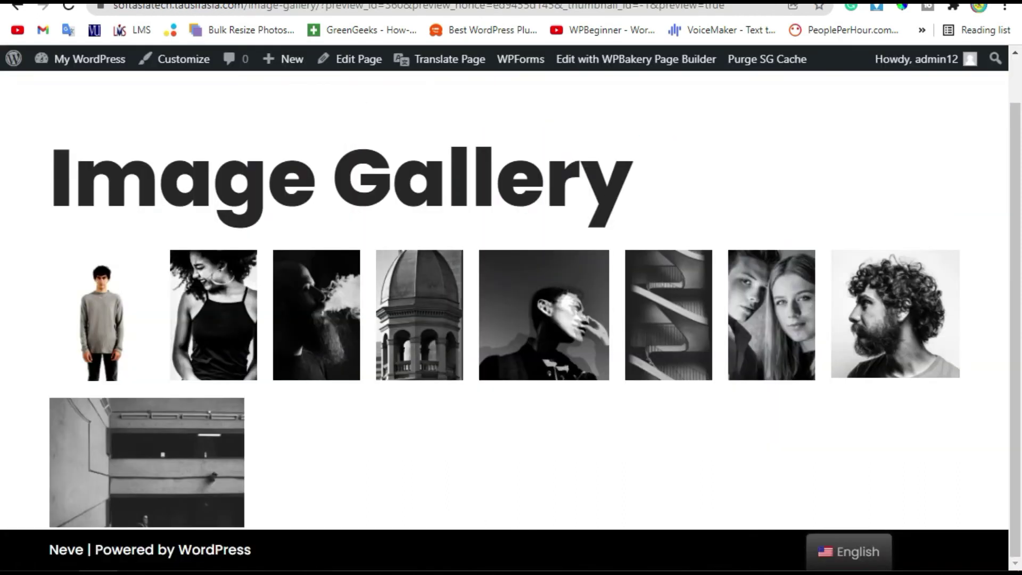
Step: Set Row Height to 200 and Space to 100, save, and preview the larger layout
key(ctrl+Tab)
click(508, 392)
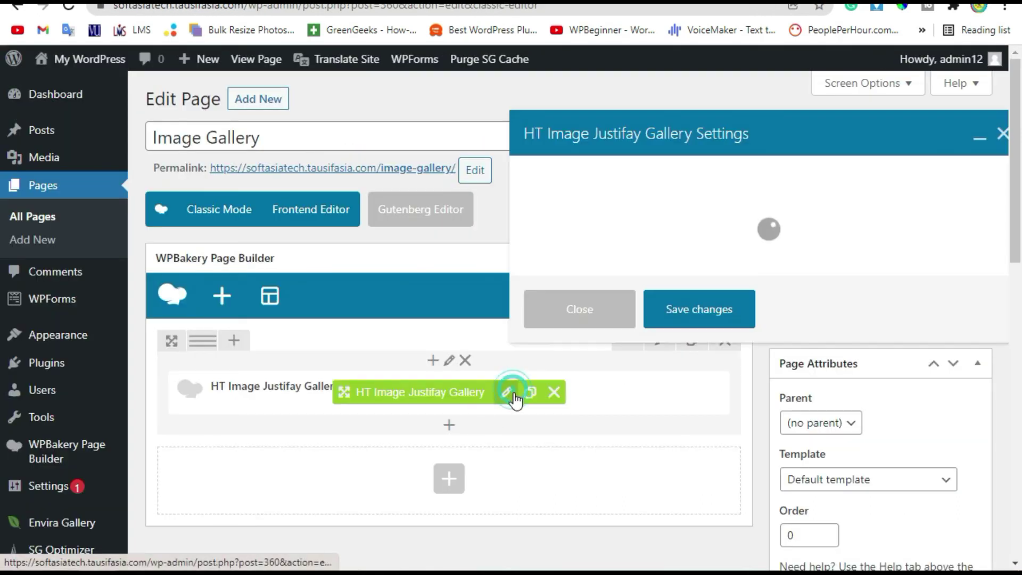
scroll(564, 358, down, 2)
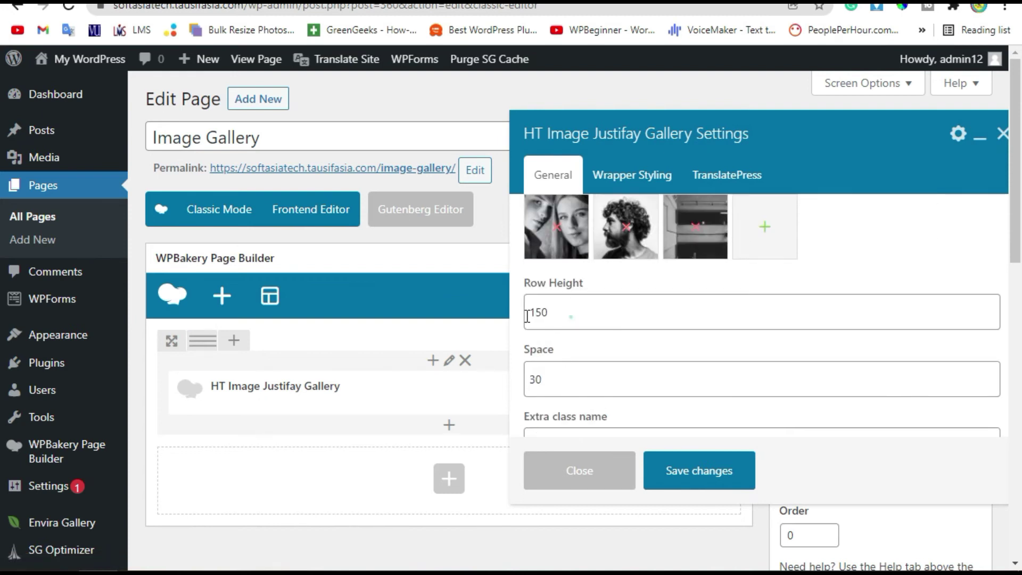
double_click(570, 316)
scroll(570, 317, down, 2)
text(200)
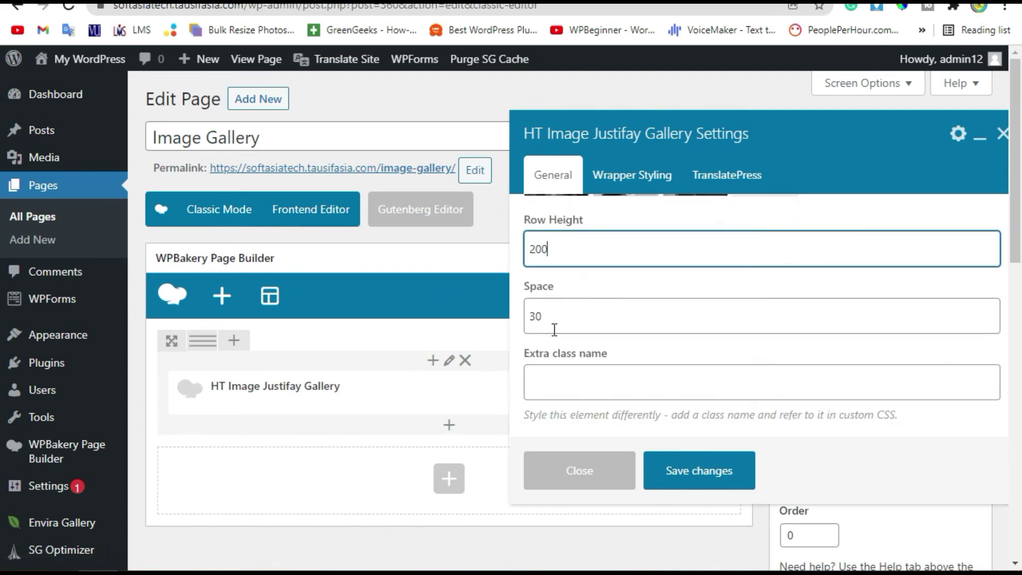
double_click(549, 315)
text(100)
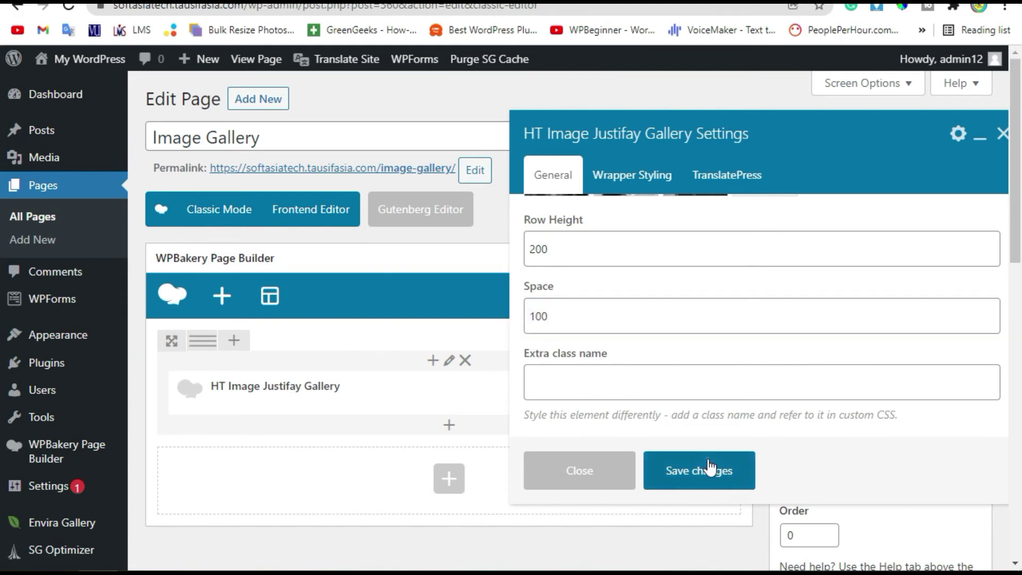
click(698, 471)
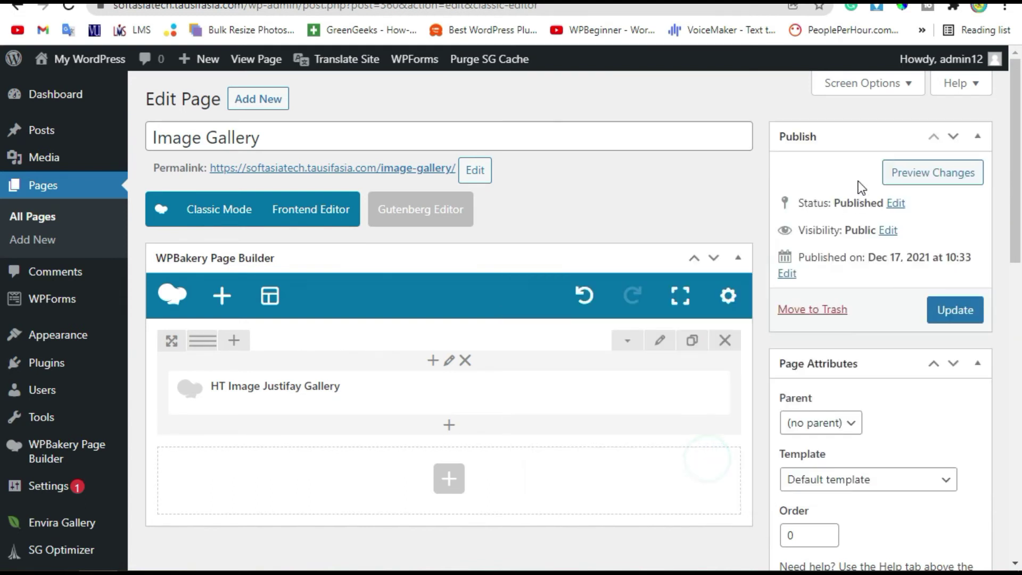
click(935, 172)
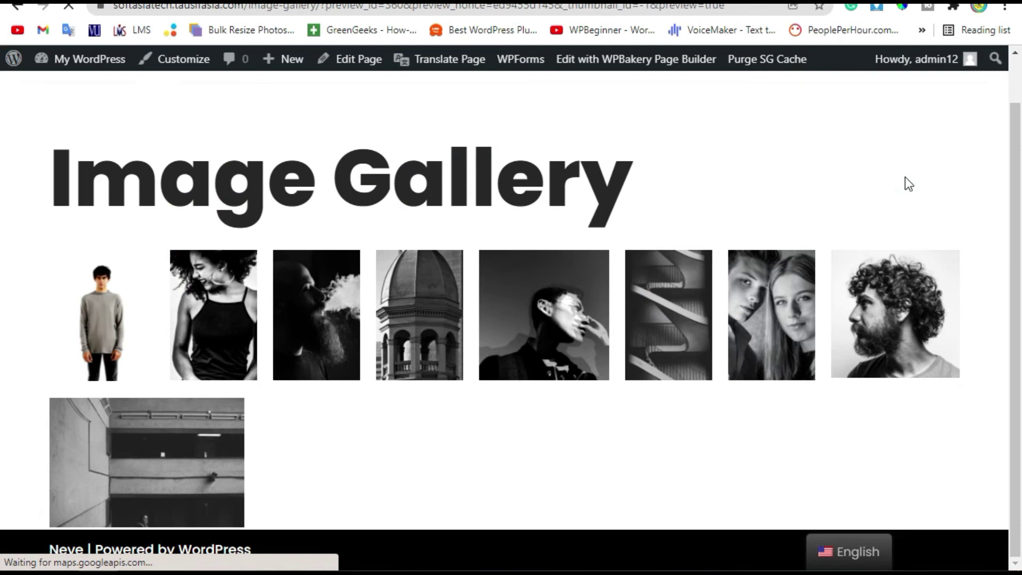
scroll(578, 340, down, 2)
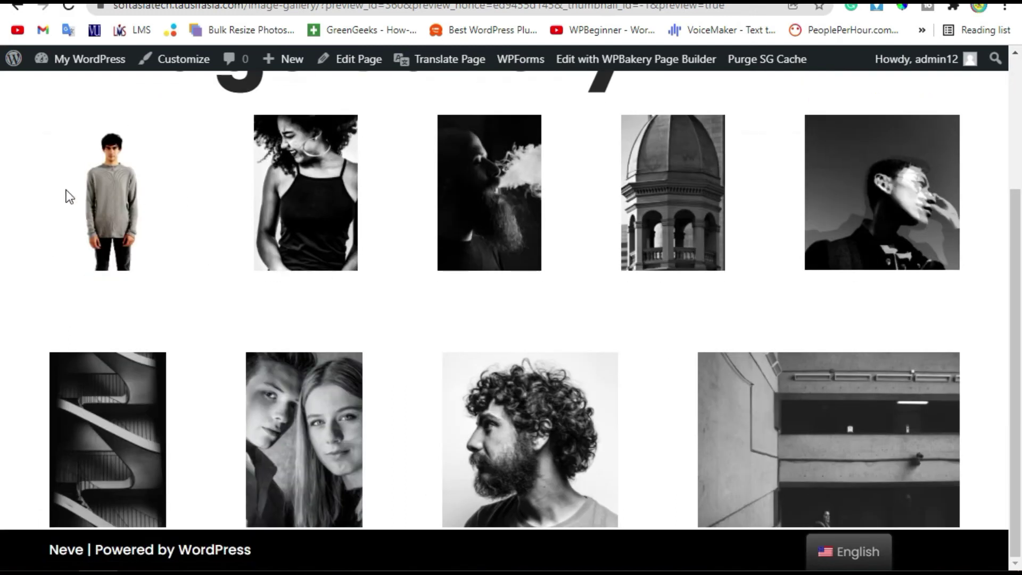
Step: Enlarge the bearded man photo in the lightbox and close it
click(449, 197)
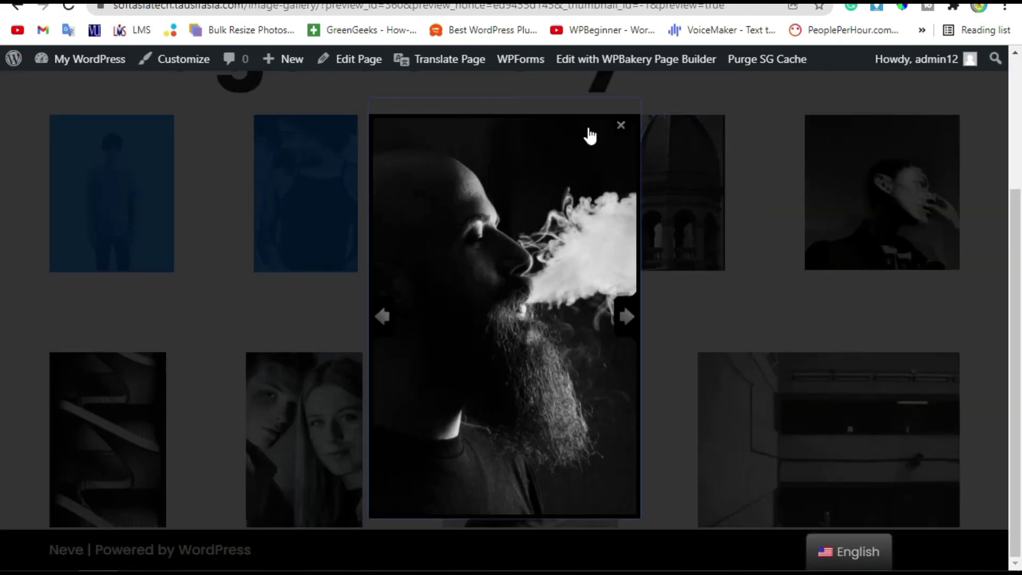
click(621, 125)
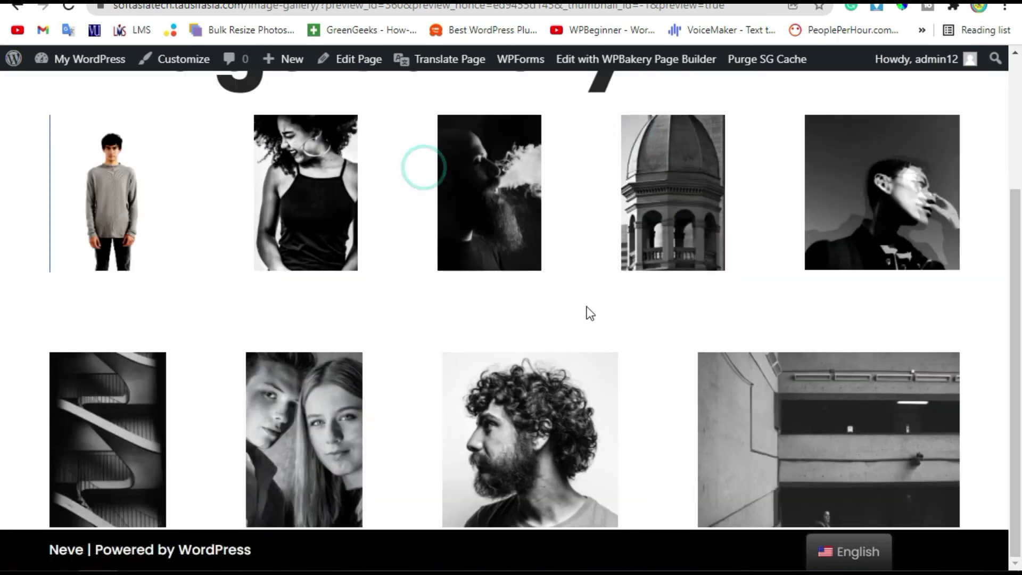
scroll(691, 409, up, 2)
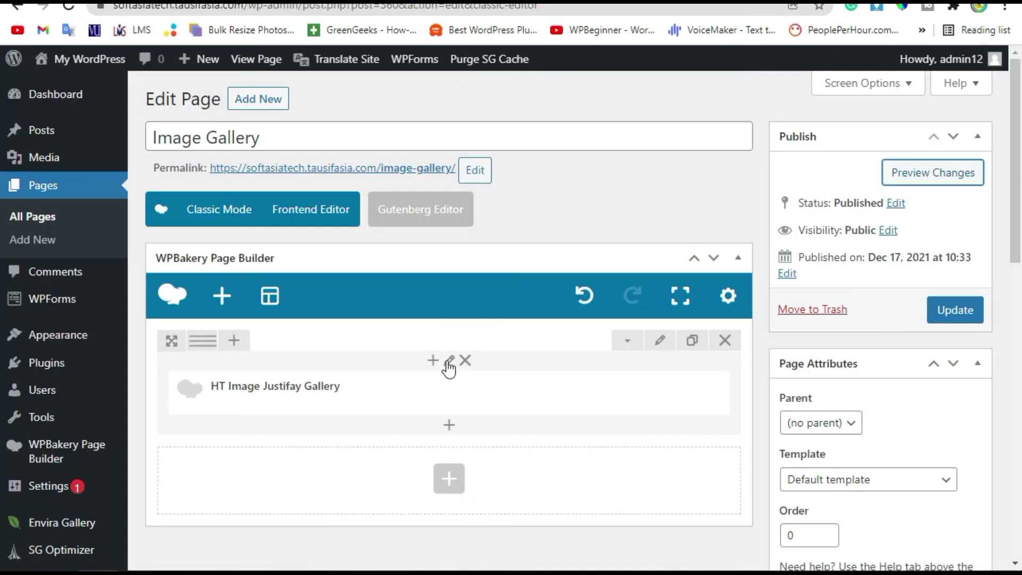
Step: Replace the gallery's Space value 100 with 50 in the element settings
click(508, 392)
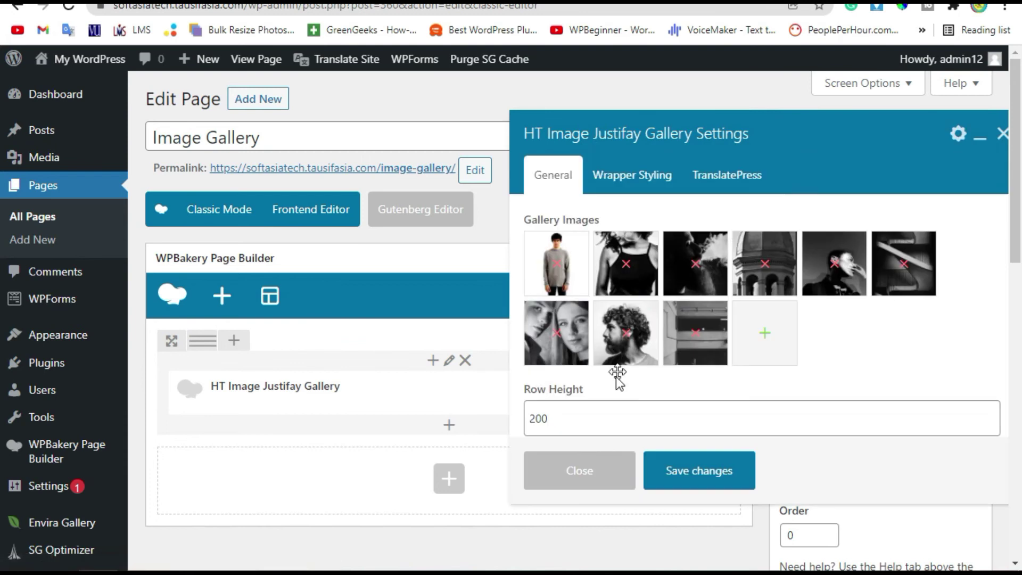
scroll(565, 337, down, 3)
drag(581, 322, 520, 322)
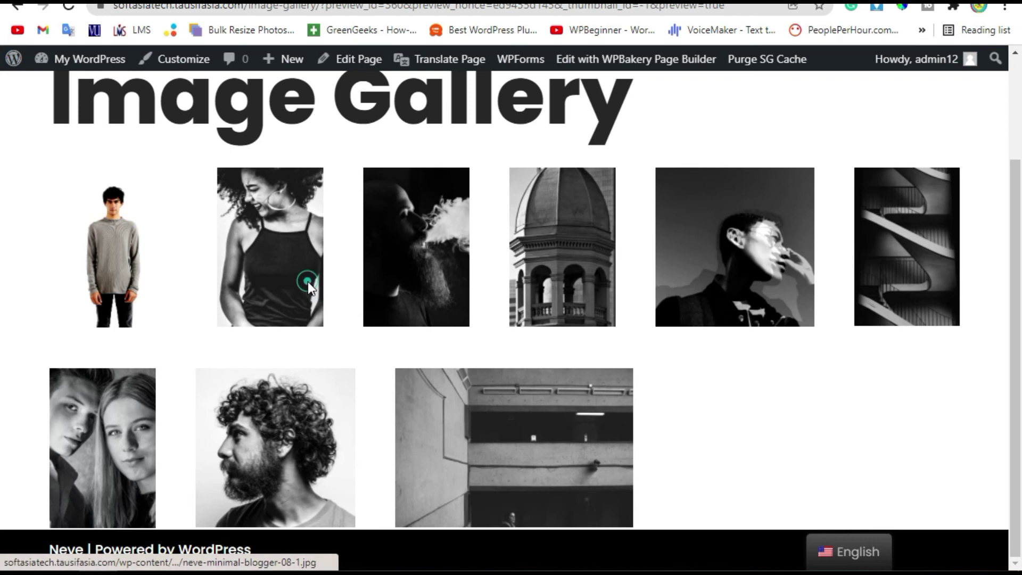
click(324, 281)
click(629, 317)
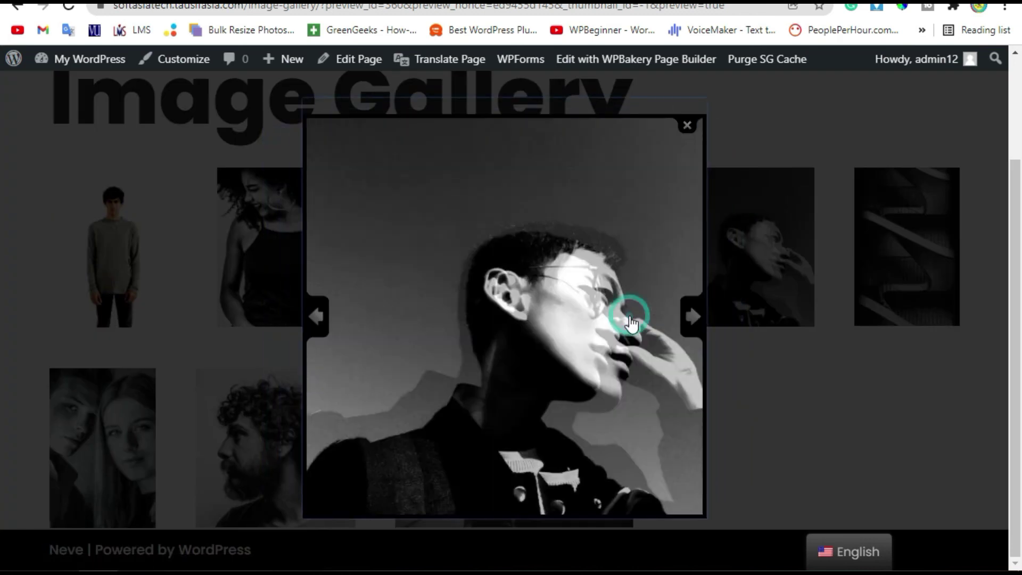
click(691, 315)
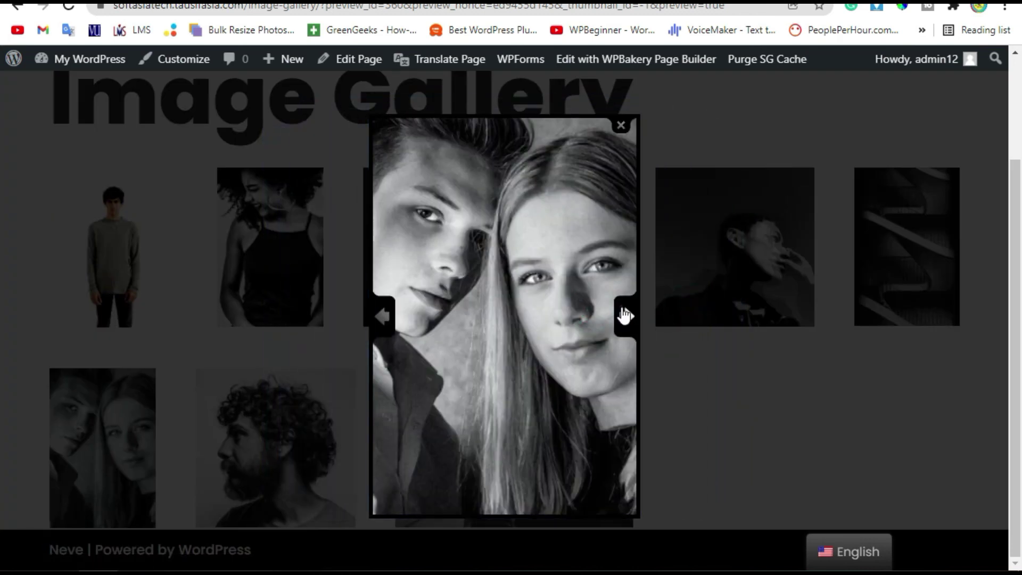
click(624, 315)
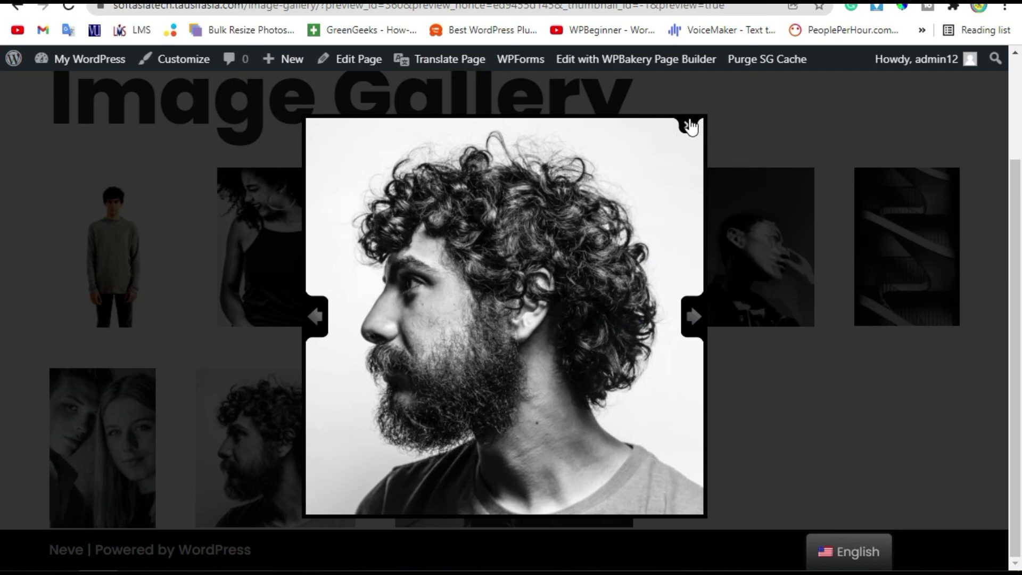
click(689, 123)
scroll(711, 343, up, 3)
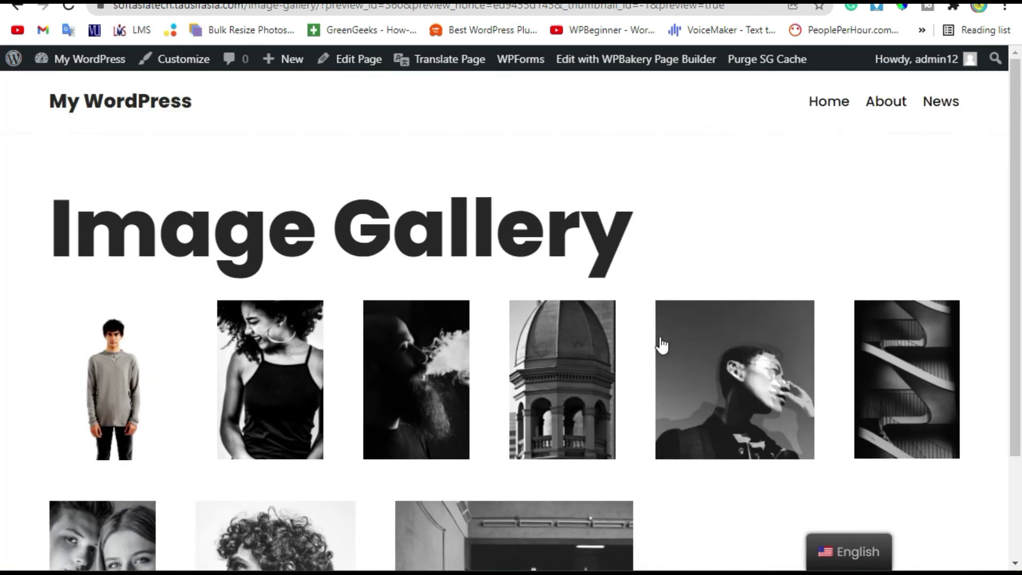